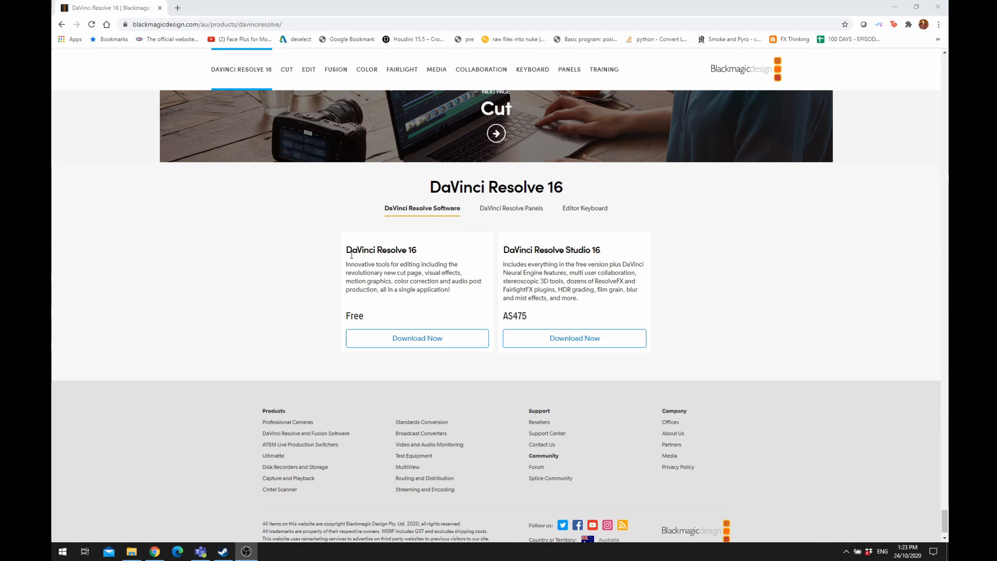
# - Examine the free DaVinci Resolve 16 edition's description and the rest of the product page down to its download options
pyautogui.moveTo(346, 249); pyautogui.dragTo(418, 254)
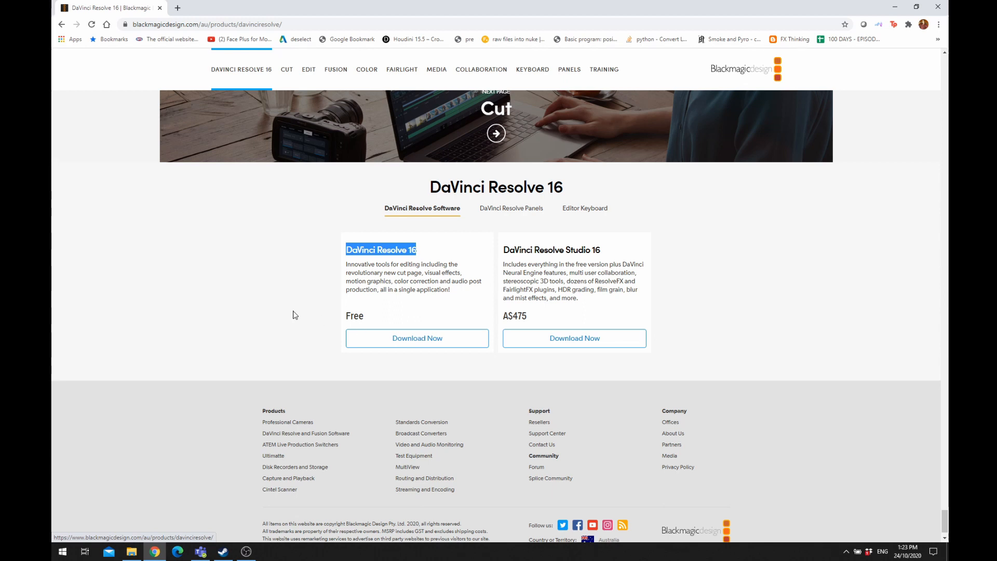
pyautogui.click(415, 259)
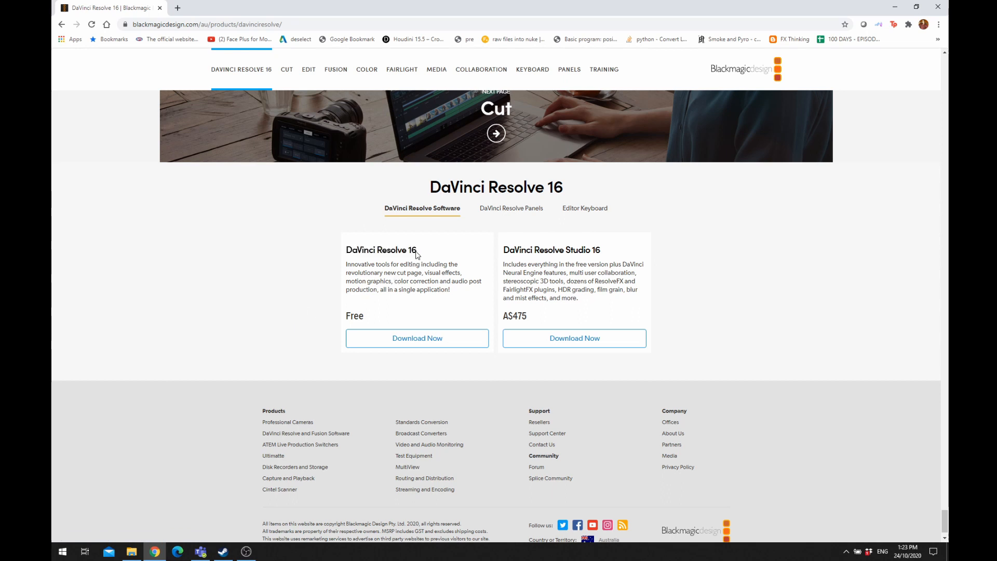
pyautogui.moveTo(345, 248); pyautogui.dragTo(429, 256)
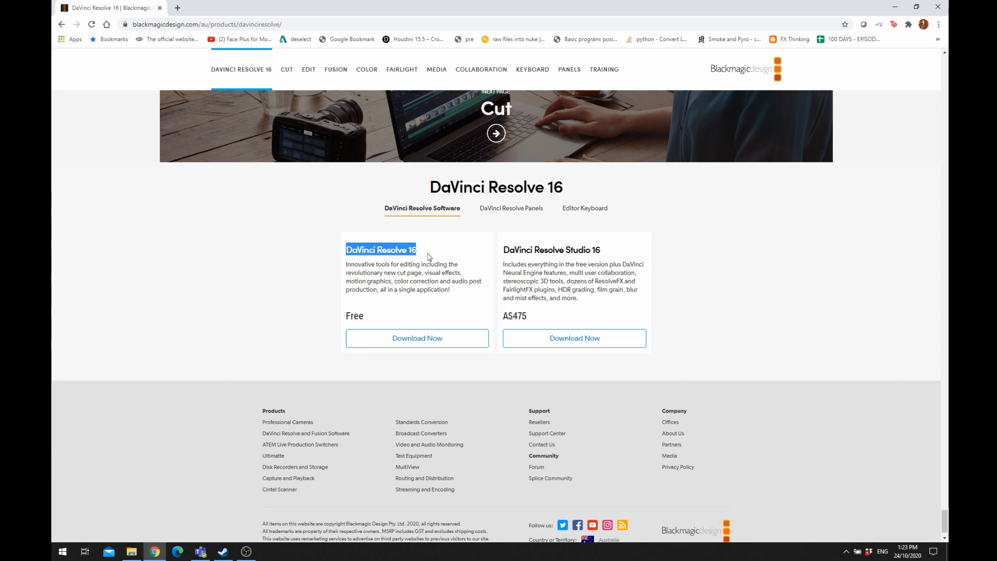
pyautogui.moveTo(455, 291); pyautogui.dragTo(348, 264)
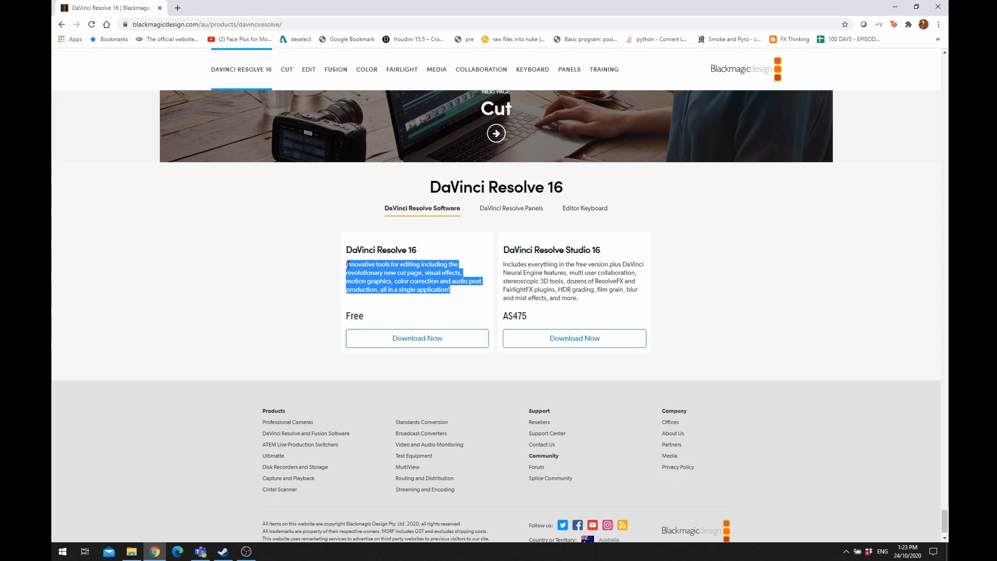
pyautogui.click(439, 296)
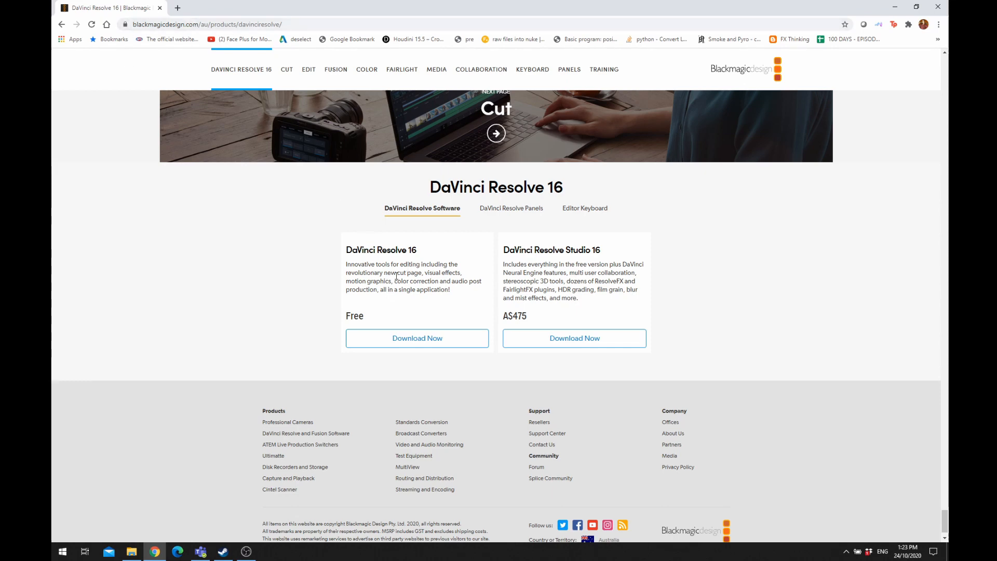
pyautogui.scroll(3, 395, 279)
pyautogui.scroll(-4, 397, 279)
pyautogui.scroll(6, 397, 279)
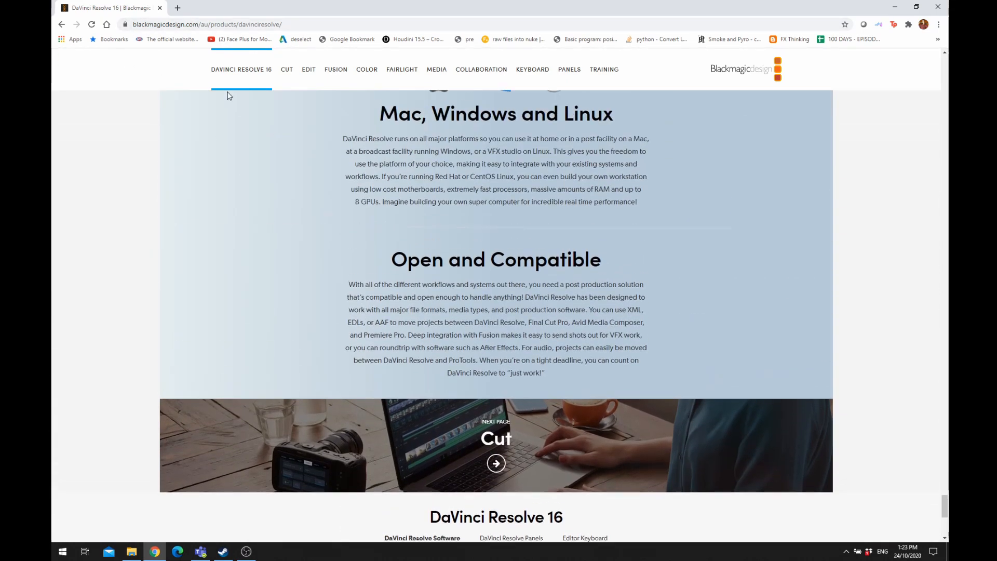
pyautogui.scroll(-7, 305, 234)
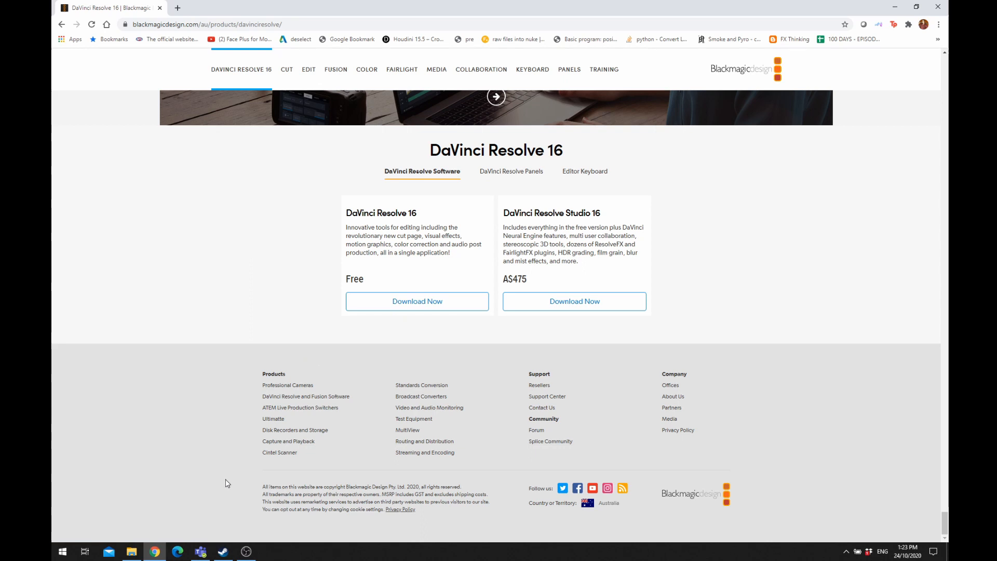
# - Launch DaVinci Resolve and open Untitled Project from the project manager
pyautogui.press('super')
pyautogui.write('resolve')
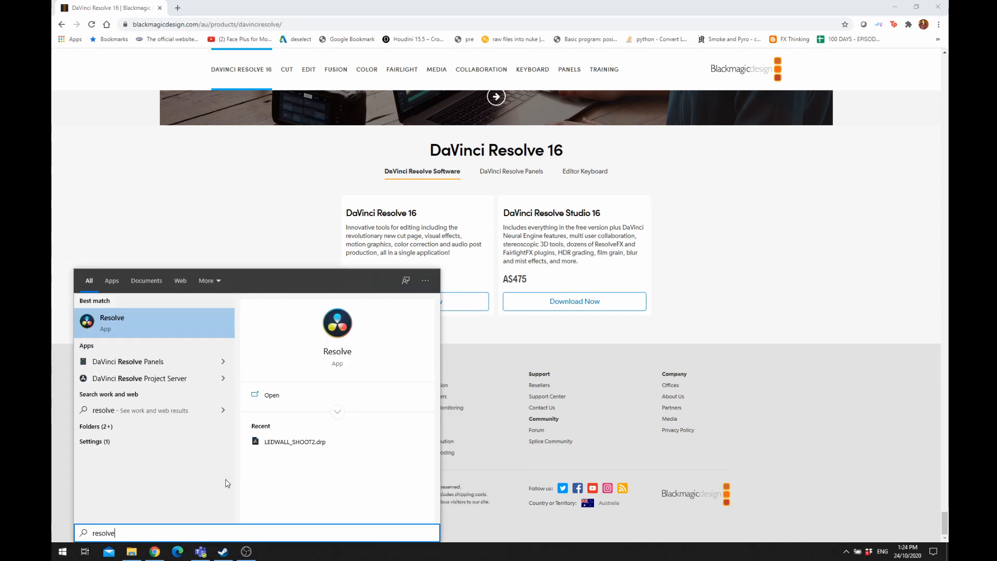
pyautogui.press('Return')
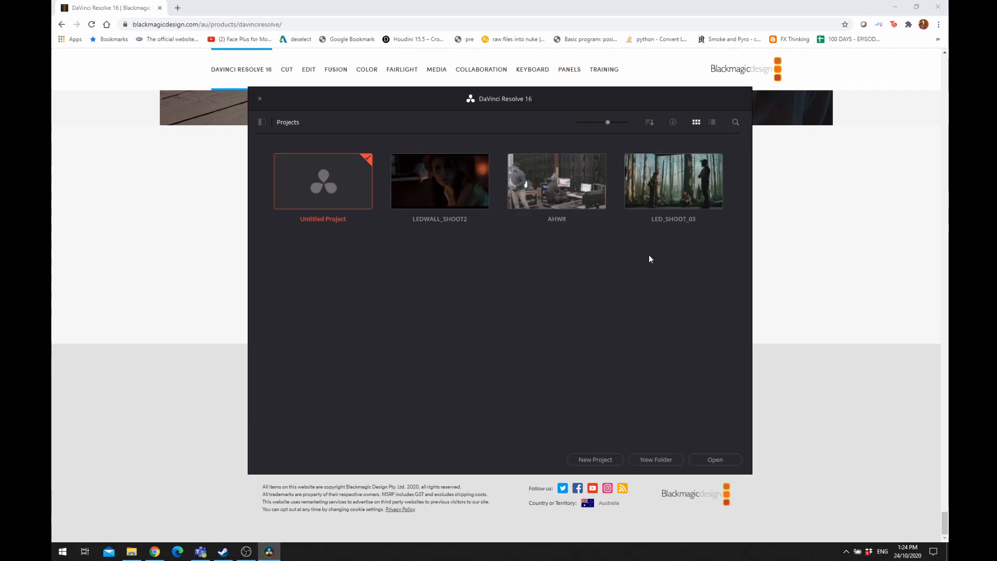
pyautogui.doubleClick(324, 188)
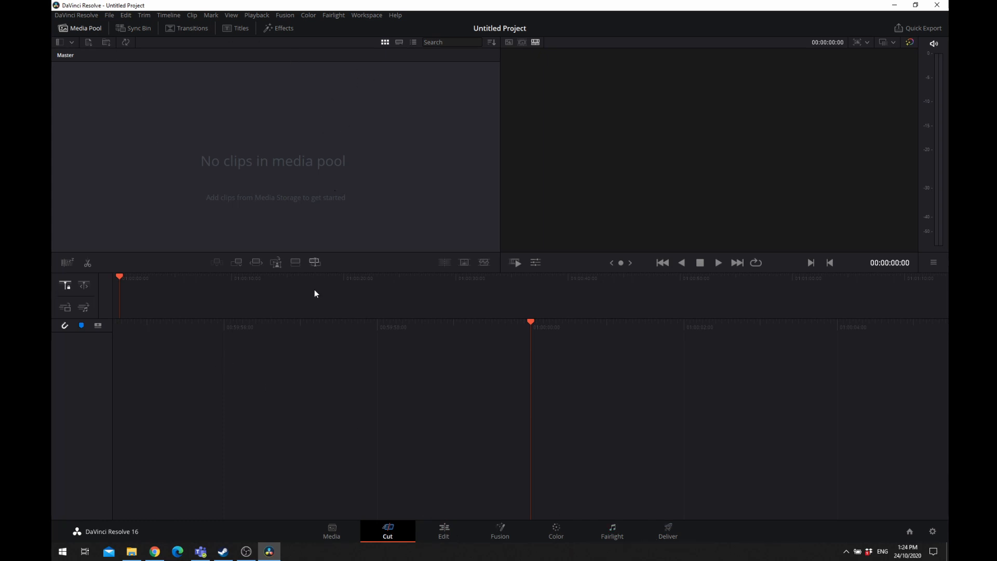
# - Look through the Media, Cut, Edit and Deliver pages of the empty project, ending on the Media page
pyautogui.click(332, 533)
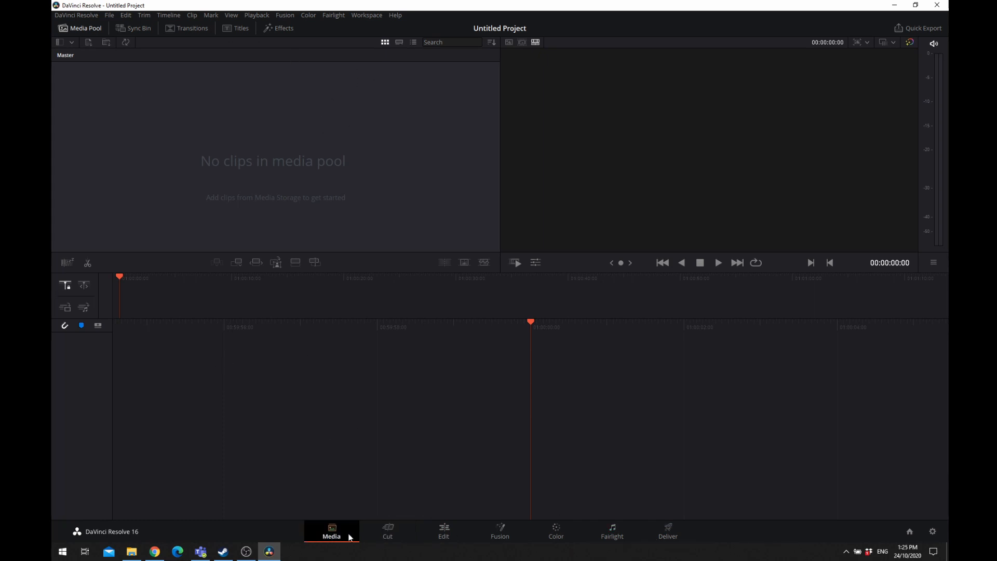
pyautogui.click(388, 531)
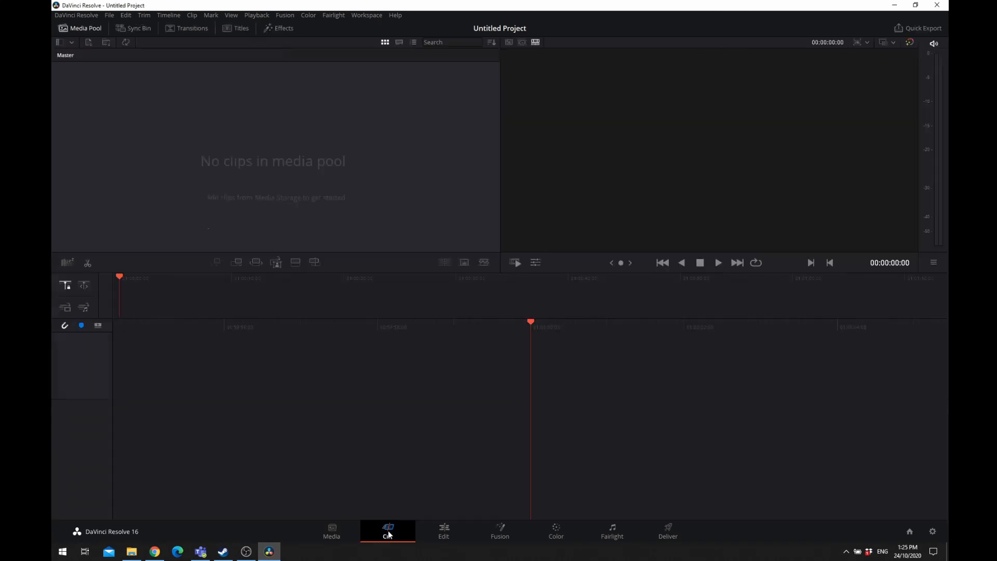
pyautogui.click(442, 533)
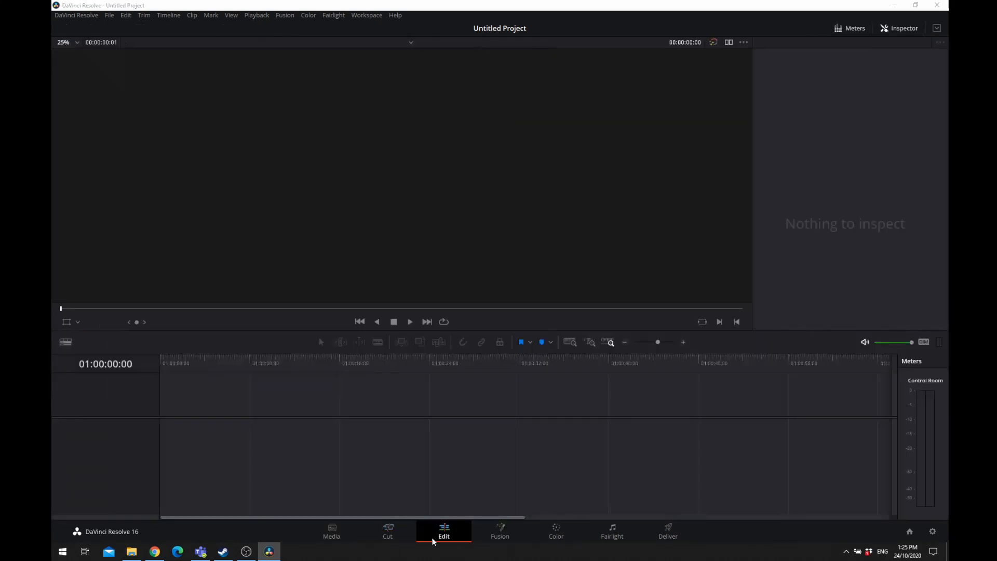
pyautogui.click(391, 531)
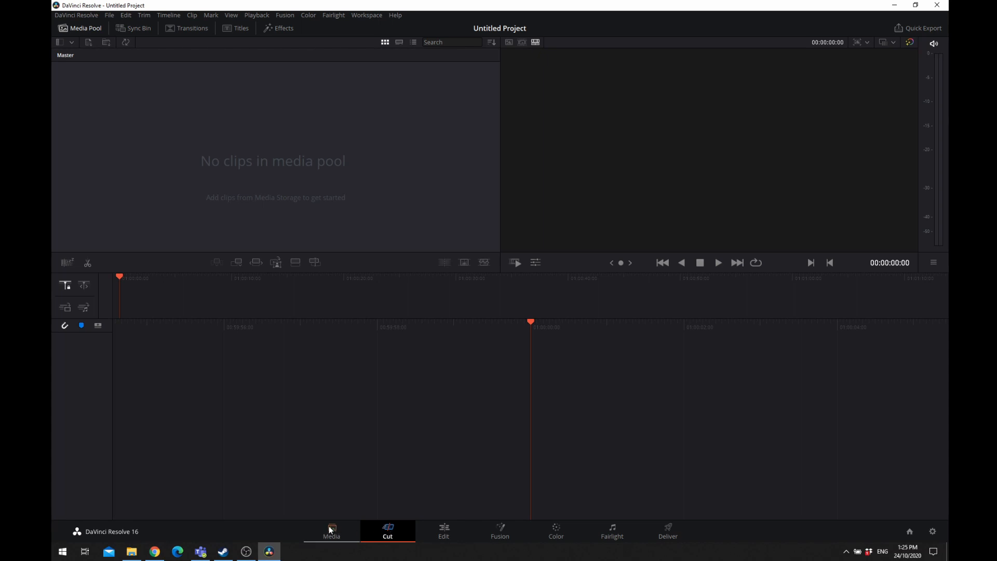
pyautogui.click(331, 530)
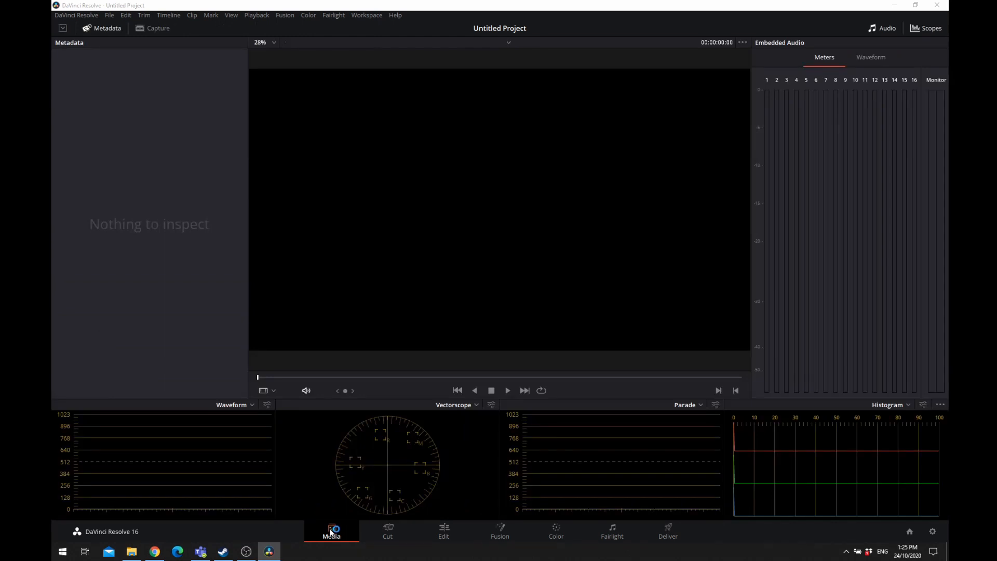
pyautogui.click(445, 530)
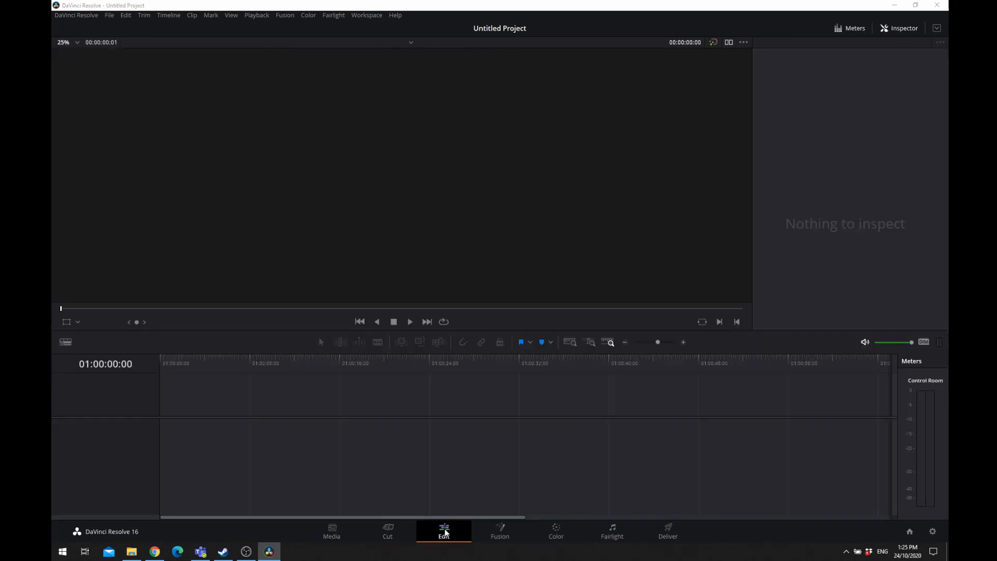
pyautogui.click(672, 529)
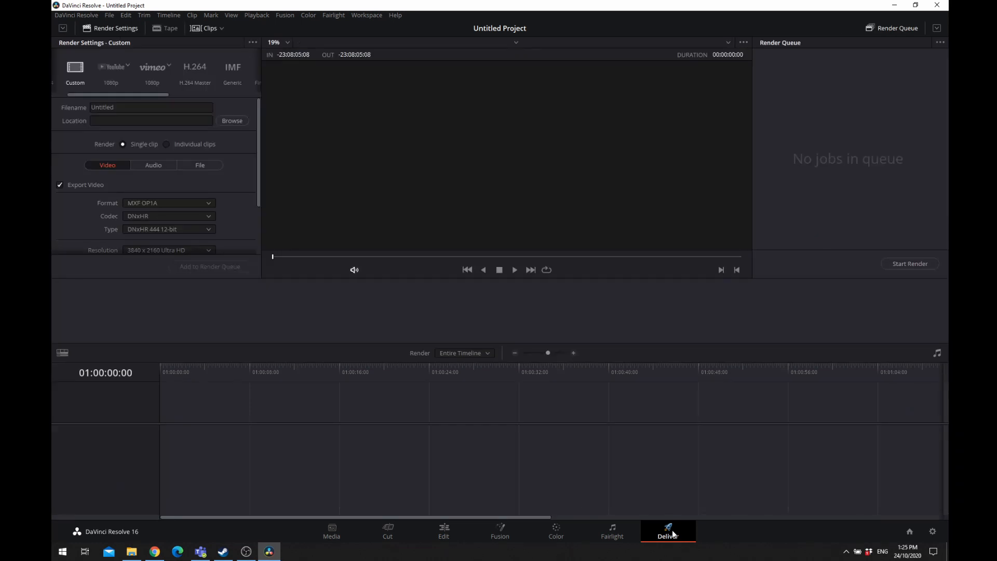
pyautogui.click(332, 531)
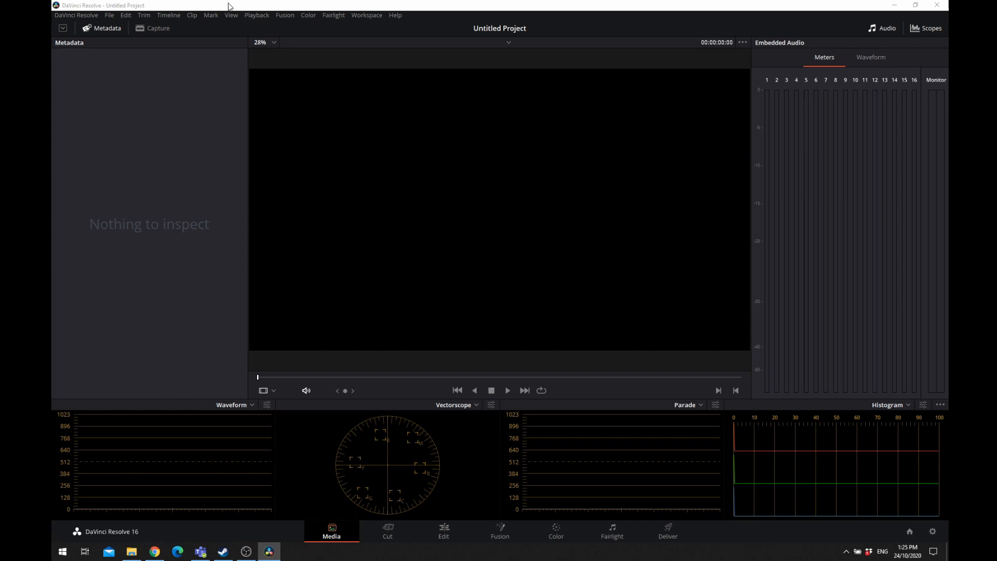
# - Turn off the dual screen layout and narrow the media storage area to enlarge the viewer
pyautogui.click(365, 17)
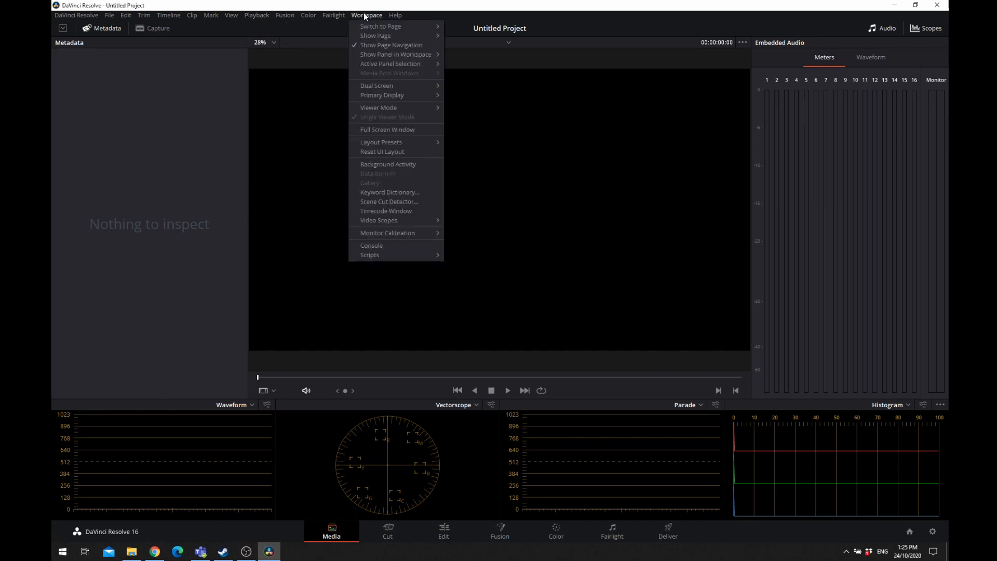
pyautogui.moveTo(386, 86)
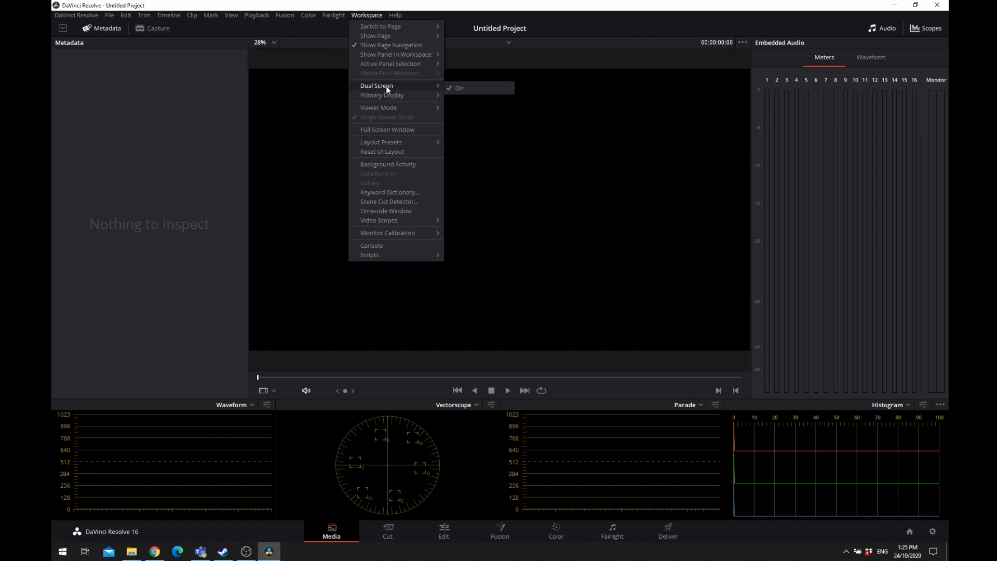
pyautogui.click(458, 84)
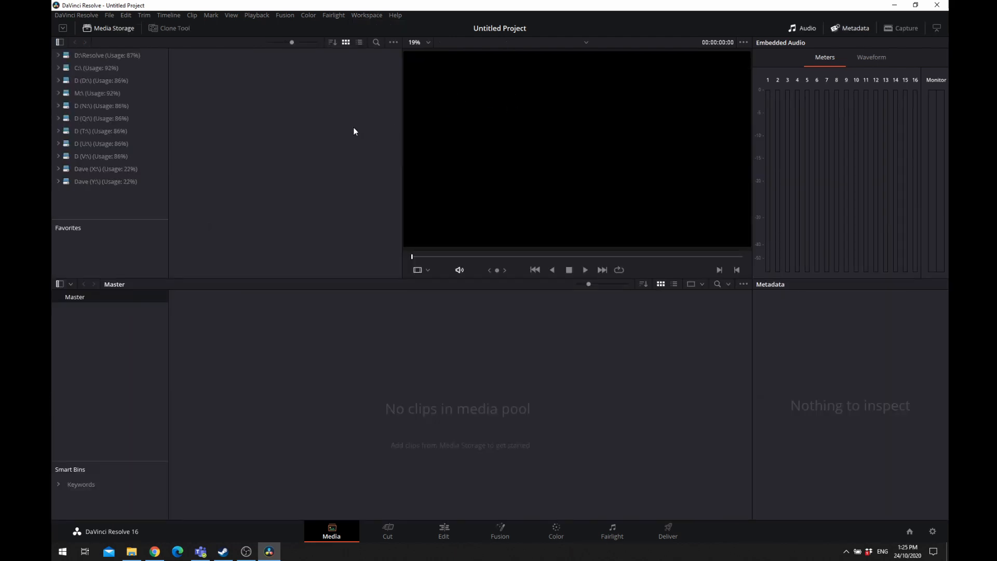
pyautogui.moveTo(401, 155); pyautogui.dragTo(373, 154)
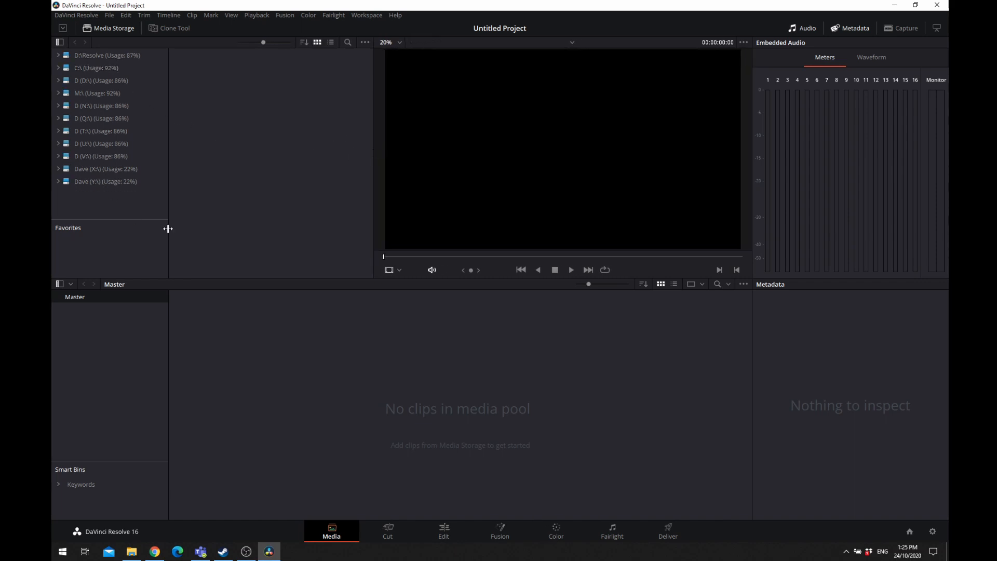
# - Check the Edit and Deliver pages in the single-screen layout and return to the Media page
pyautogui.click(439, 529)
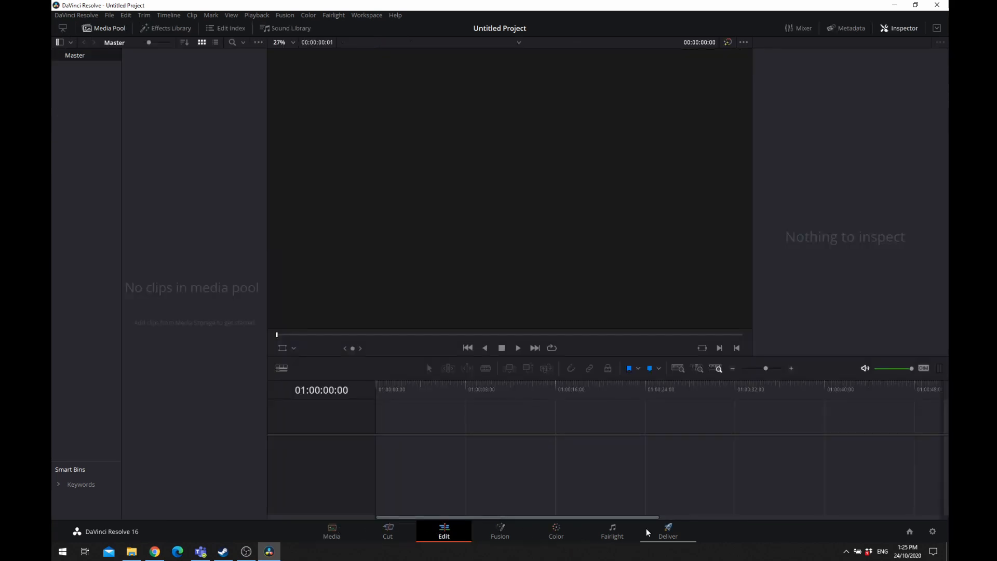
pyautogui.click(675, 531)
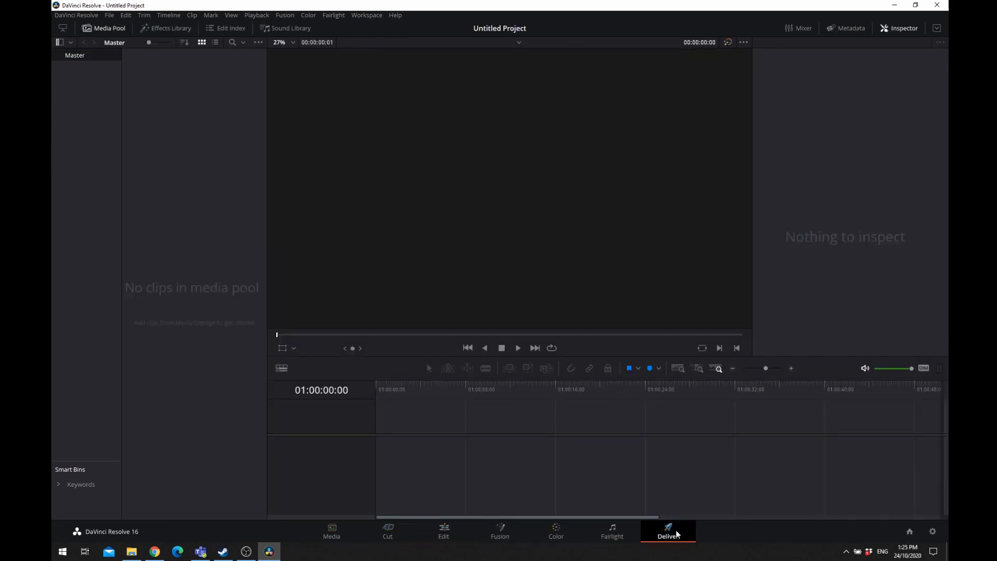
pyautogui.click(332, 531)
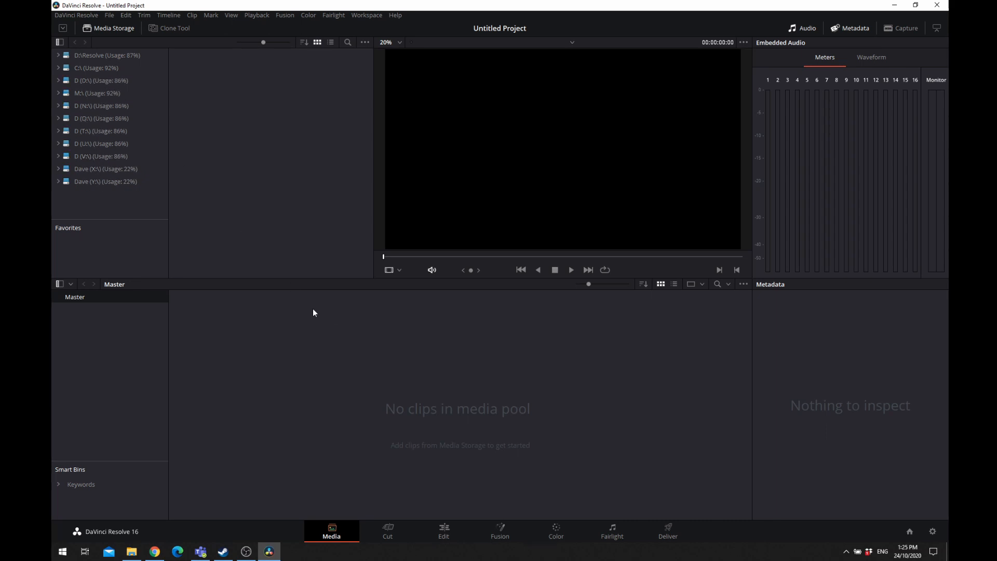
pyautogui.click(131, 551)
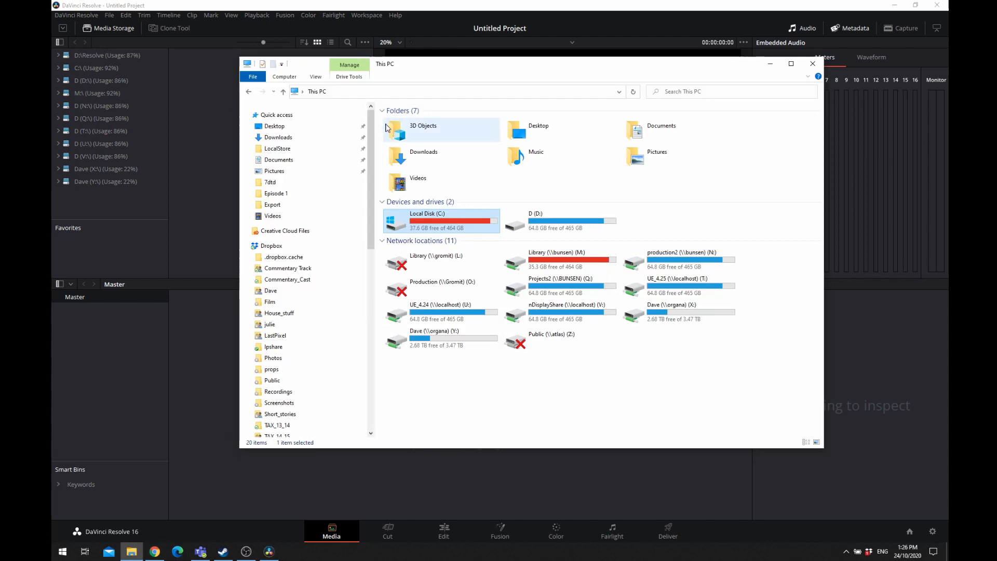
pyautogui.moveTo(390, 65); pyautogui.dragTo(996, 109)
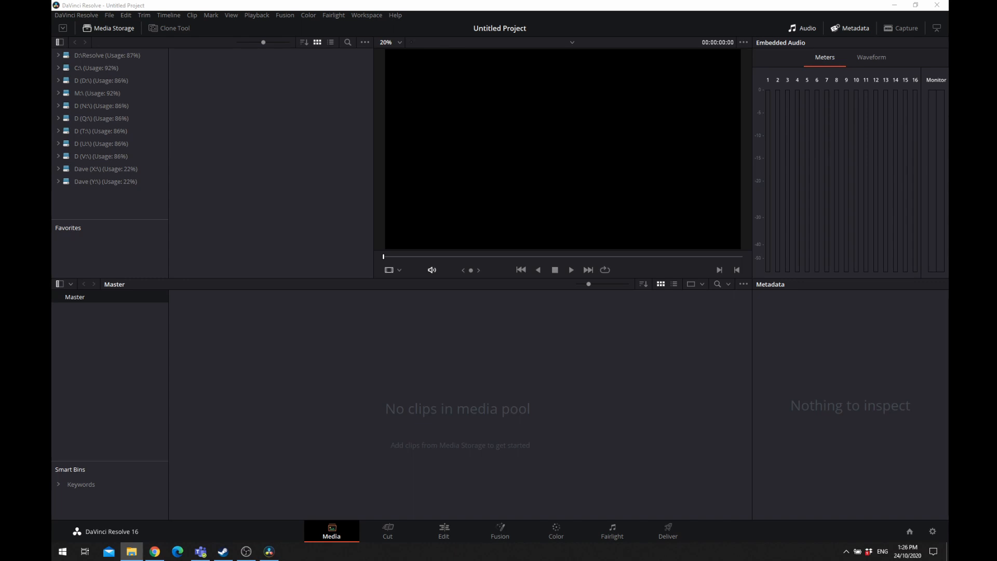
pyautogui.moveTo(899, 215); pyautogui.dragTo(300, 375)
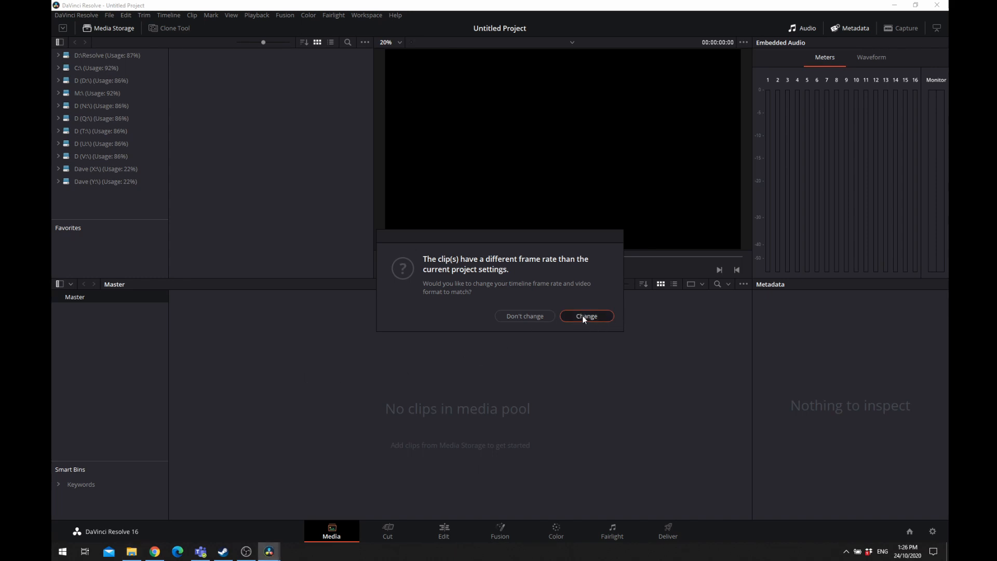
pyautogui.click(582, 316)
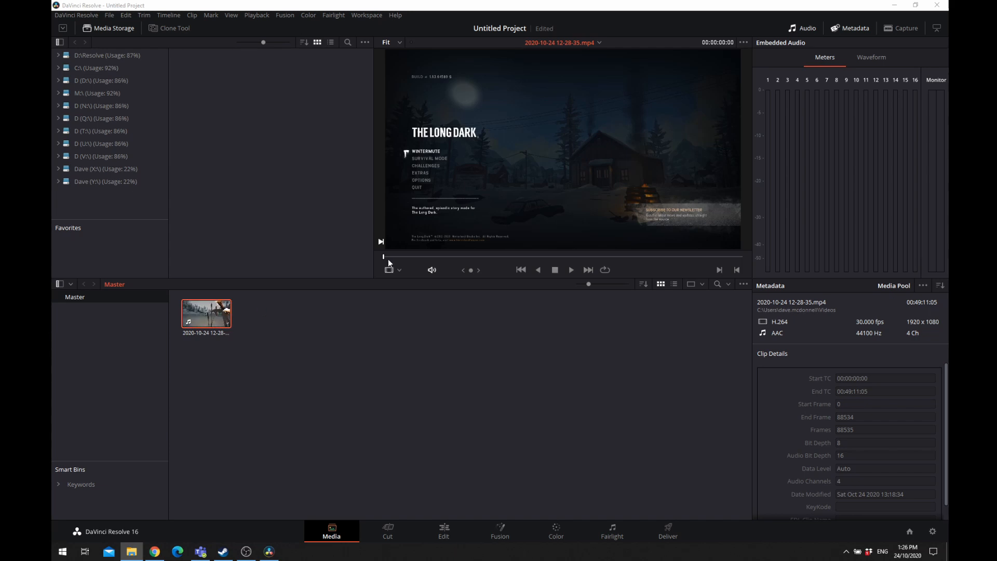
pyautogui.moveTo(384, 257)
pyautogui.mouseDown()
pyautogui.moveTo(527, 259)
pyautogui.moveTo(393, 257)
pyautogui.moveTo(388, 272)
pyautogui.mouseUp()
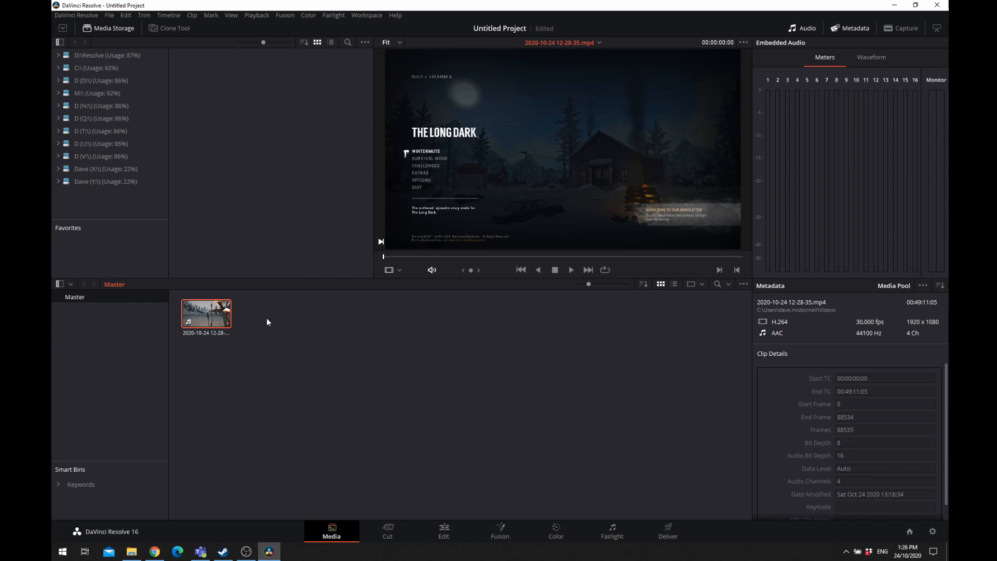
# - Create a timeline named TLD_Backatit from the imported clip and display the media pool as a list
pyautogui.rightClick(206, 315)
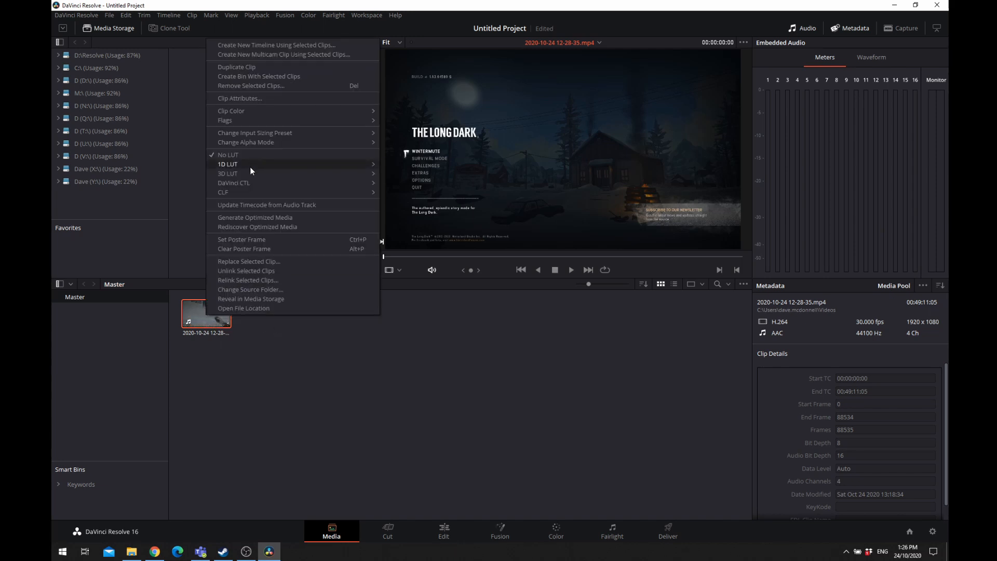
pyautogui.click(278, 45)
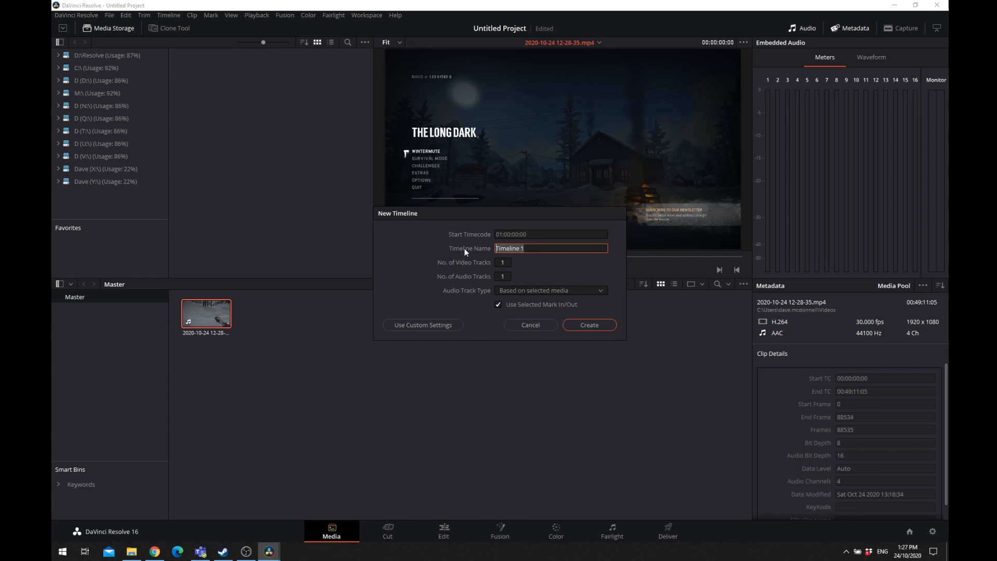
pyautogui.write('TLD_Backatit')
pyautogui.click(592, 325)
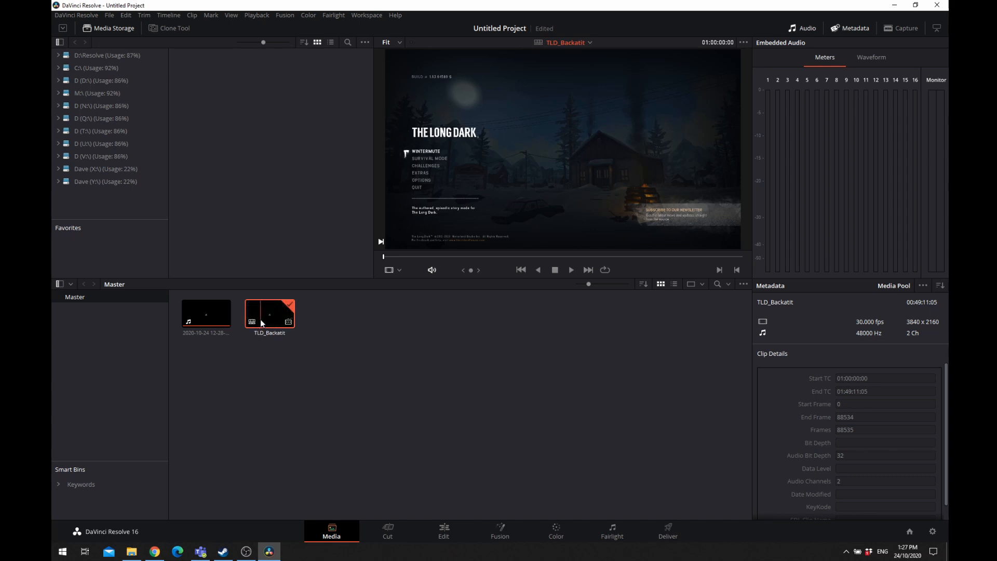
pyautogui.click(674, 284)
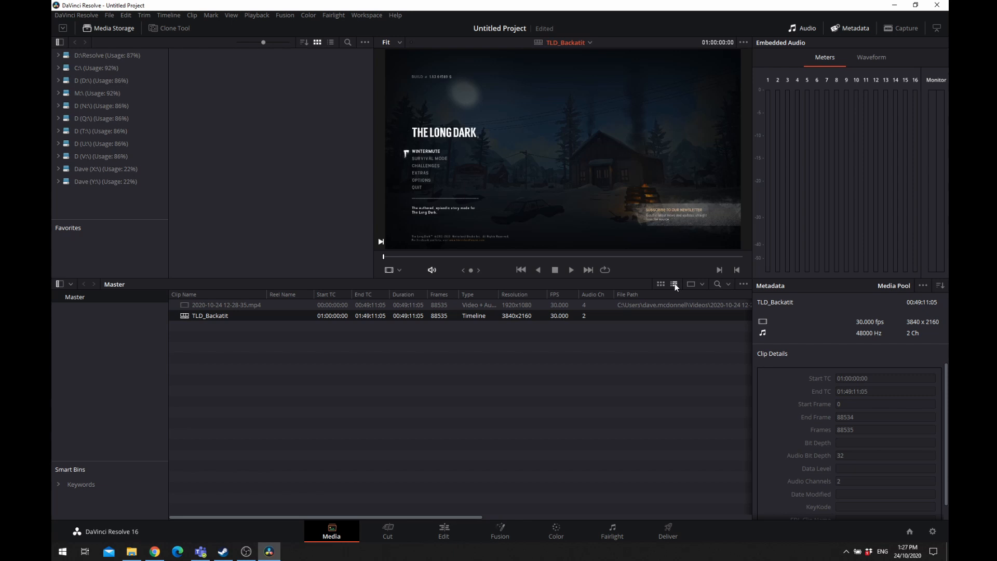
pyautogui.click(298, 351)
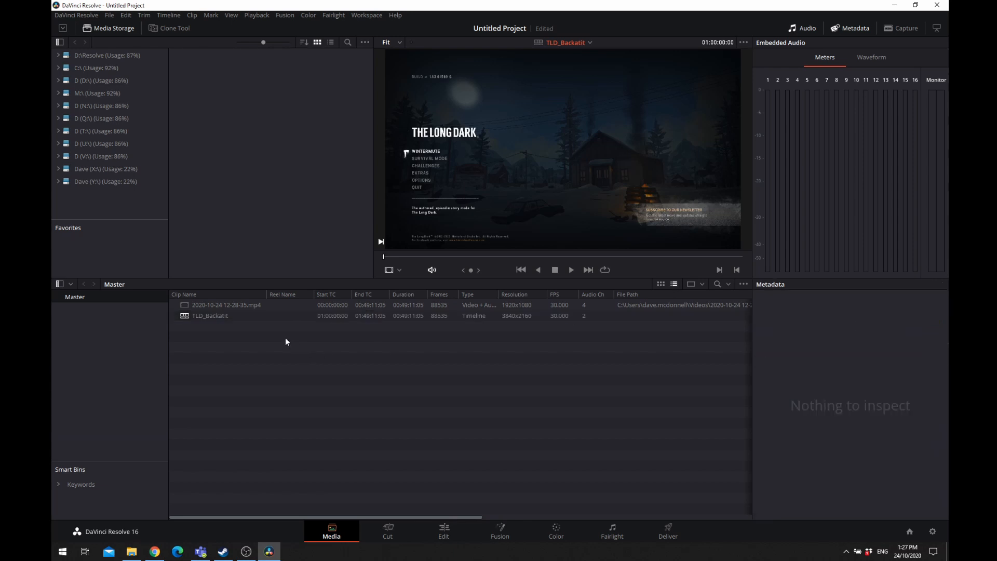
pyautogui.click(206, 306)
pyautogui.click(207, 316)
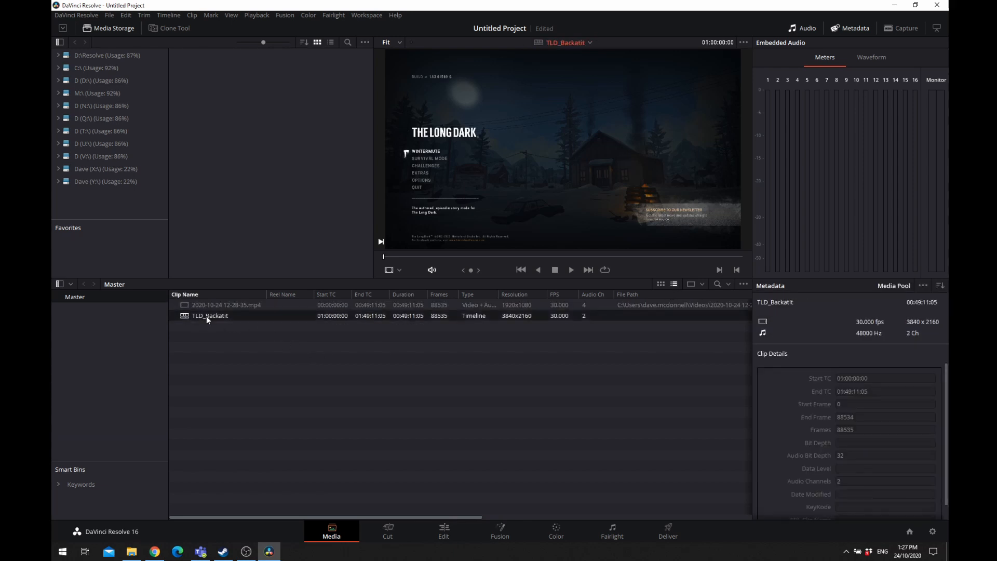
pyautogui.click(199, 306)
pyautogui.click(206, 316)
pyautogui.rightClick(191, 320)
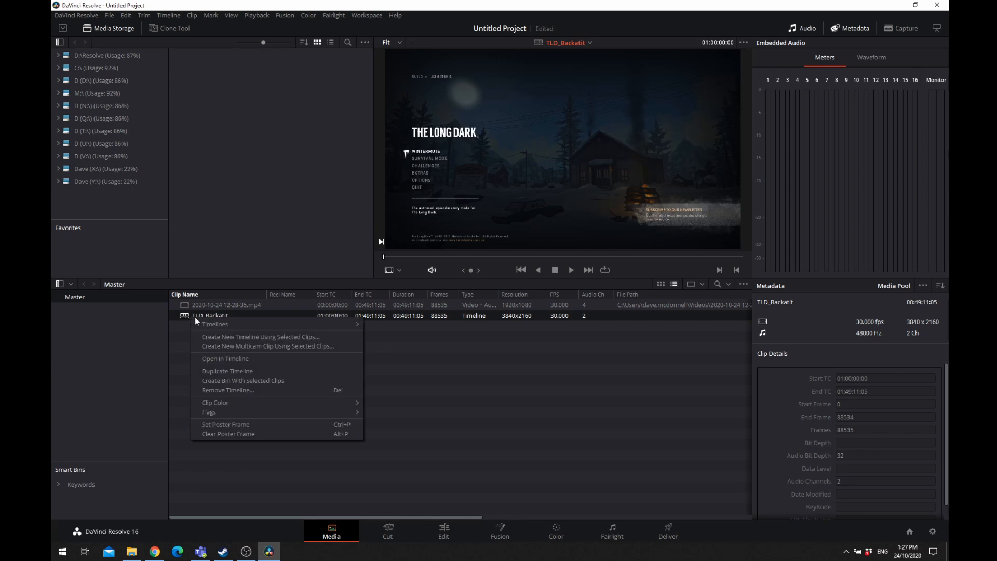
# - Set the timeline resolution to 1920 x 1080 HD in the project settings and save them
pyautogui.click(91, 16)
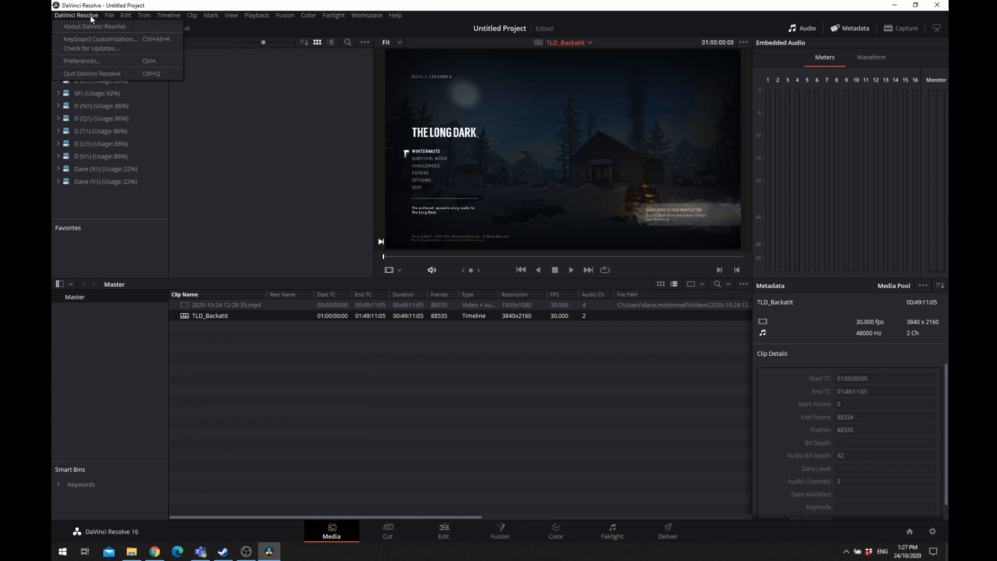
pyautogui.click(91, 16)
pyautogui.click(109, 16)
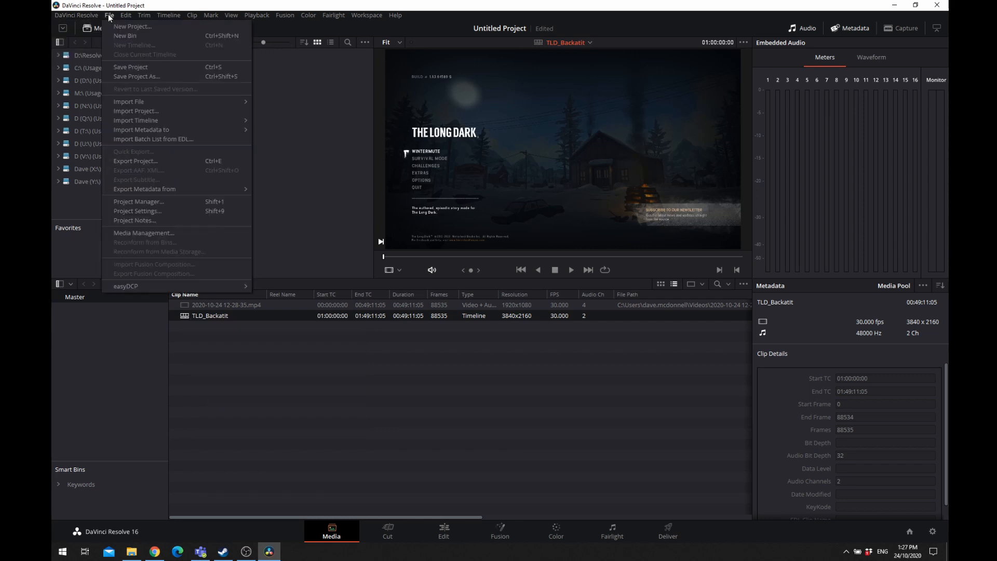
pyautogui.click(147, 211)
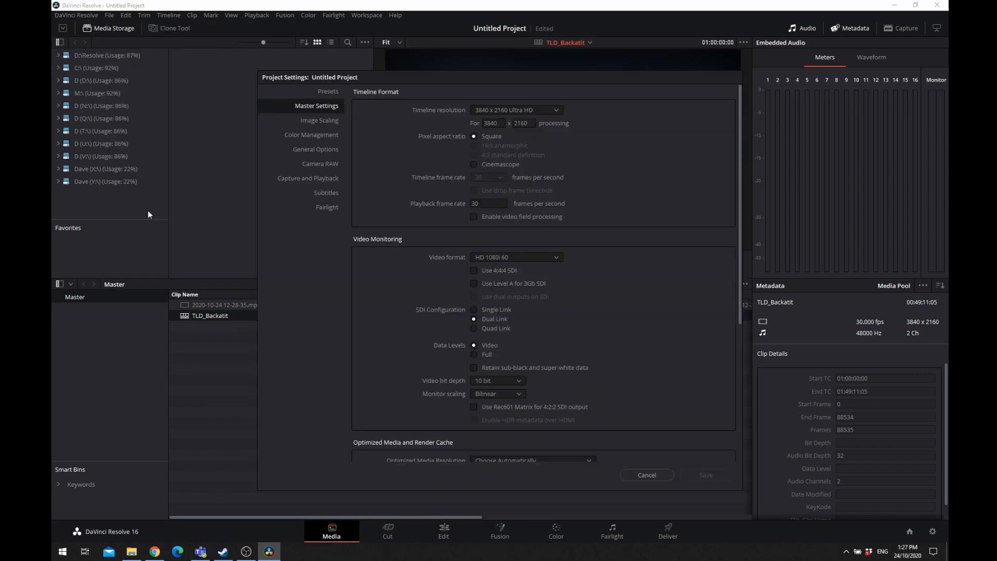
pyautogui.click(499, 110)
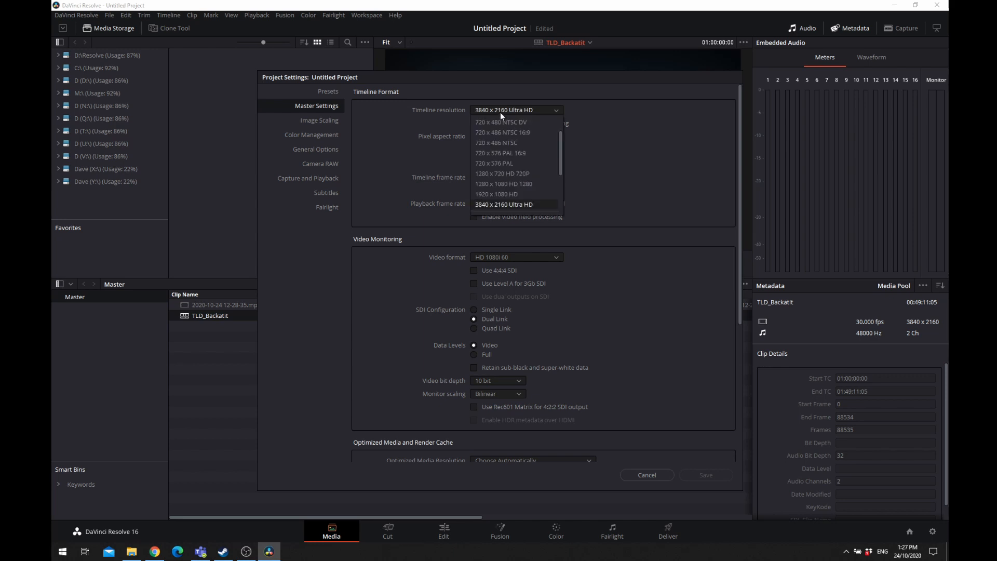
pyautogui.click(513, 194)
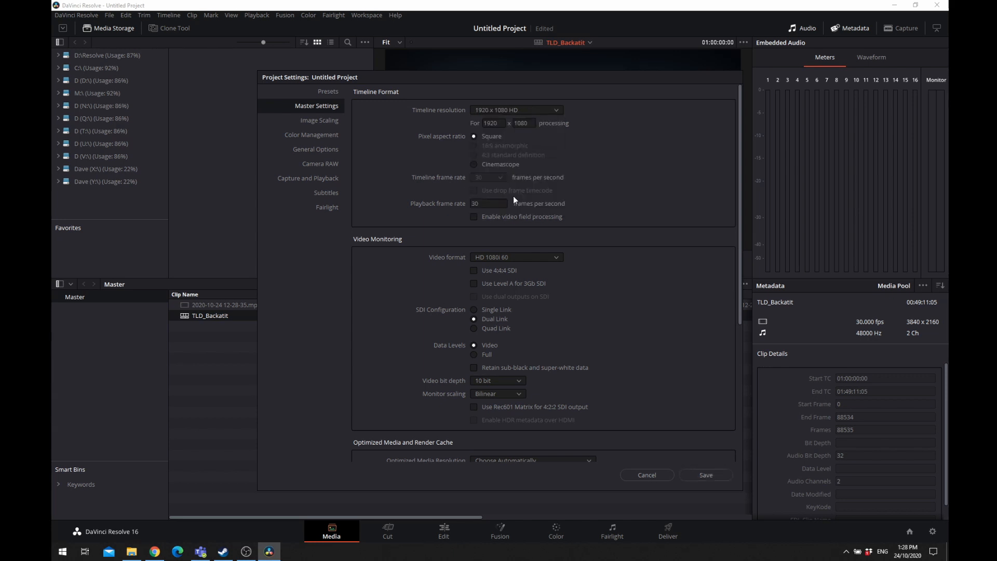
pyautogui.click(708, 475)
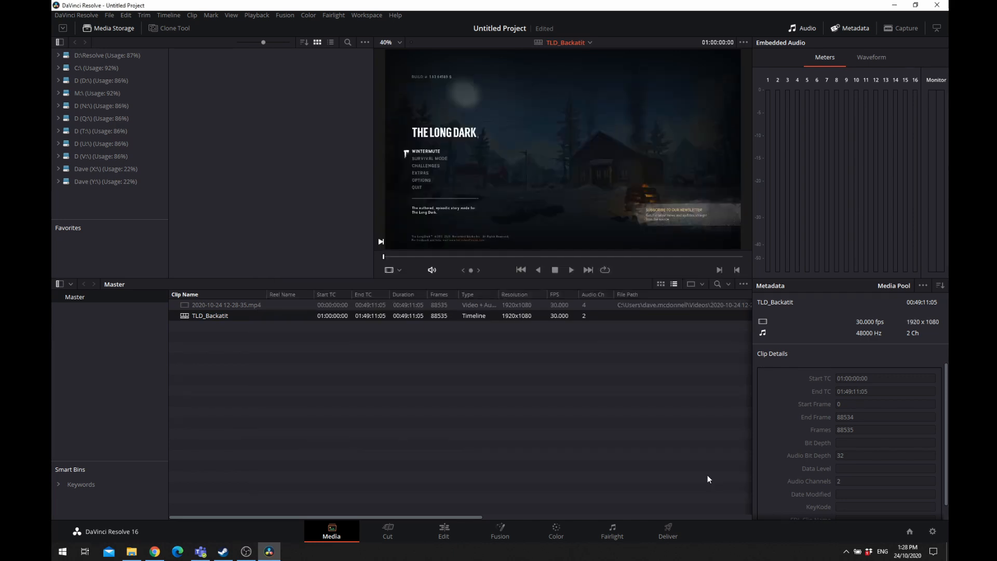
# - Display the media pool as thumbnails, select the TLD_Backatit timeline and switch to the Edit page
pyautogui.click(194, 335)
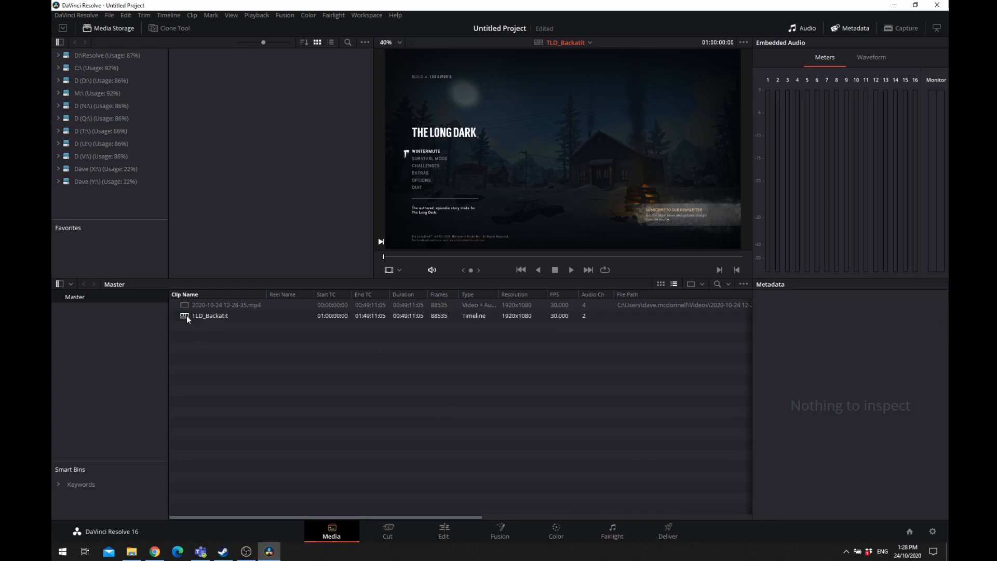
pyautogui.click(660, 285)
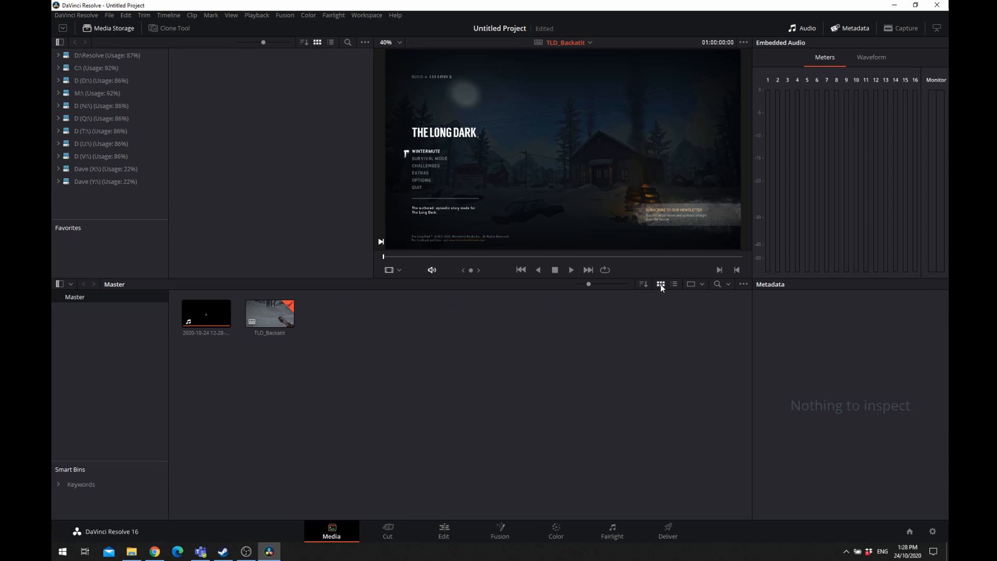
pyautogui.click(274, 320)
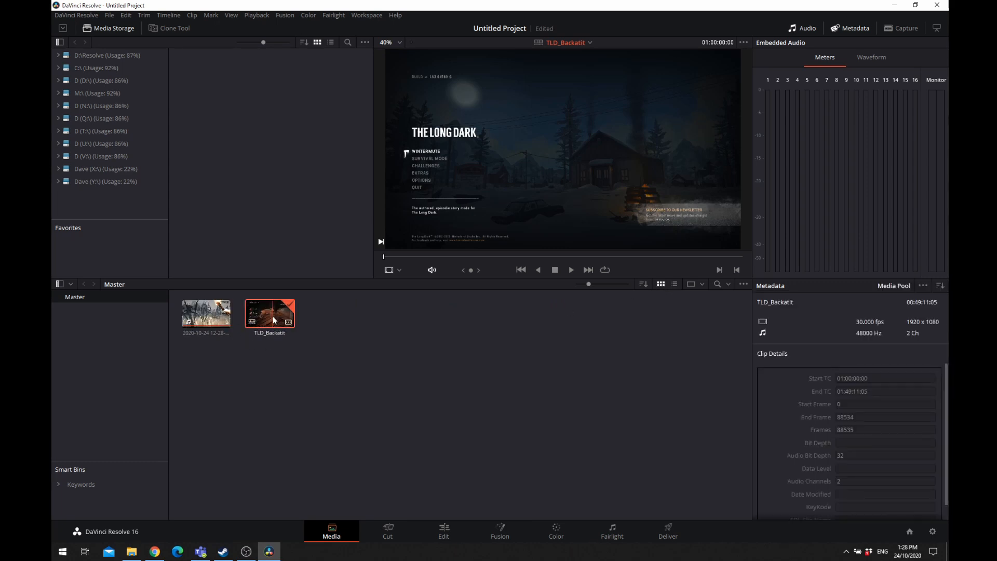
pyautogui.hotkey('shift', '4')
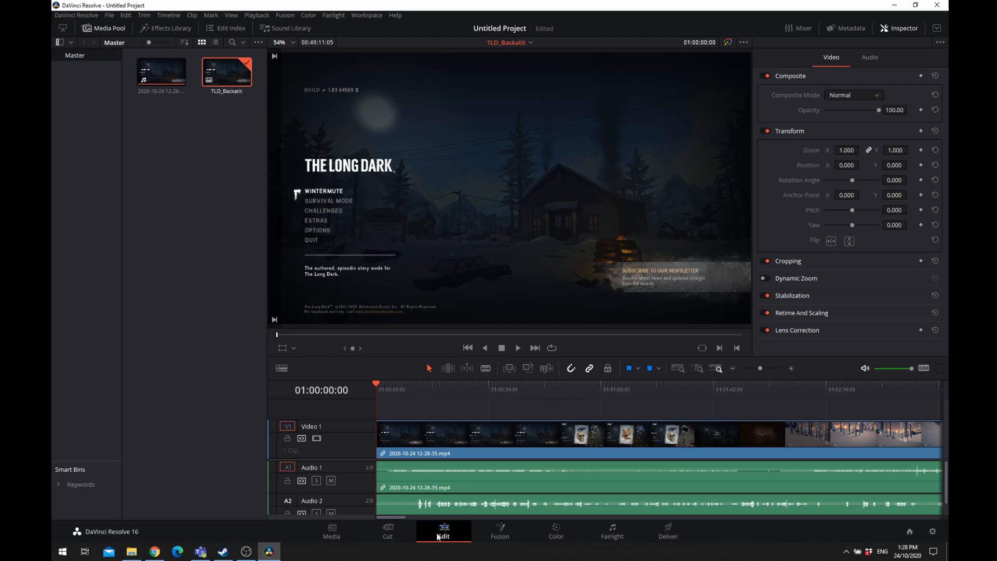
pyautogui.click(326, 535)
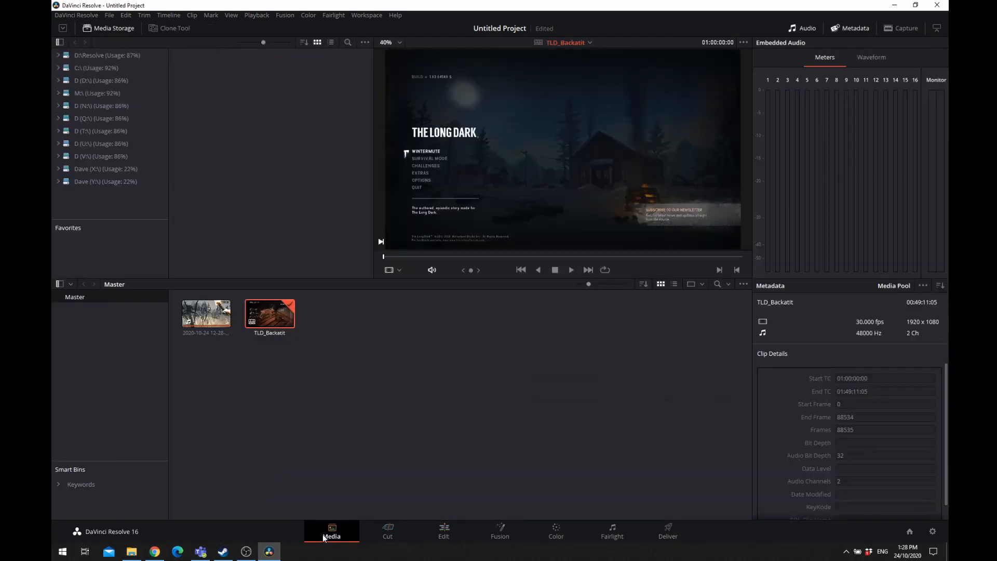
pyautogui.click(450, 538)
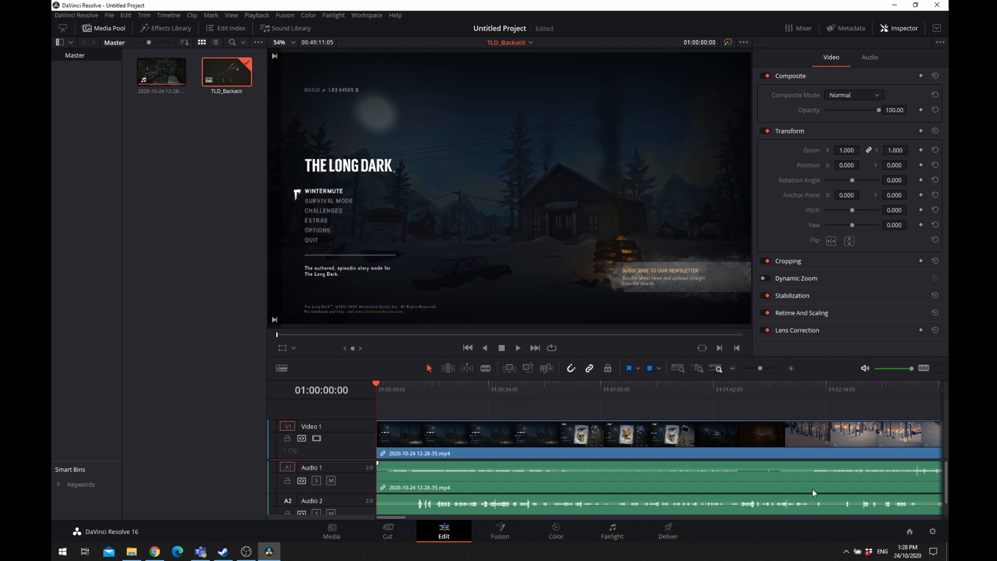
# - Zoom the timeline out until the whole recording fits in the track area
pyautogui.moveTo(404, 515); pyautogui.dragTo(378, 513)
pyautogui.moveTo(759, 368); pyautogui.dragTo(793, 394)
pyautogui.click(620, 426)
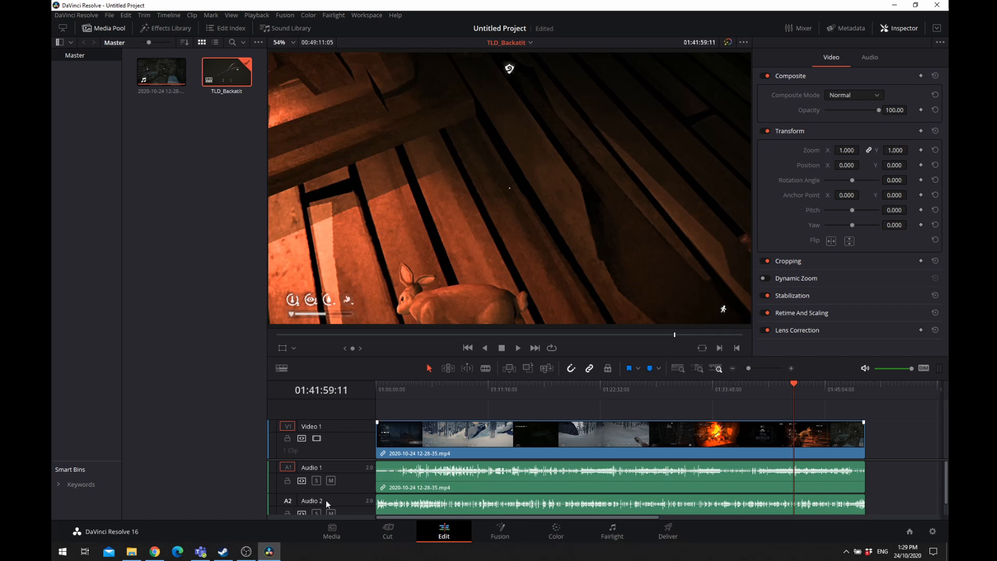
# - Mute both the Audio 1 and Audio 2 tracks
pyautogui.click(331, 480)
pyautogui.scroll(-1, 335, 506)
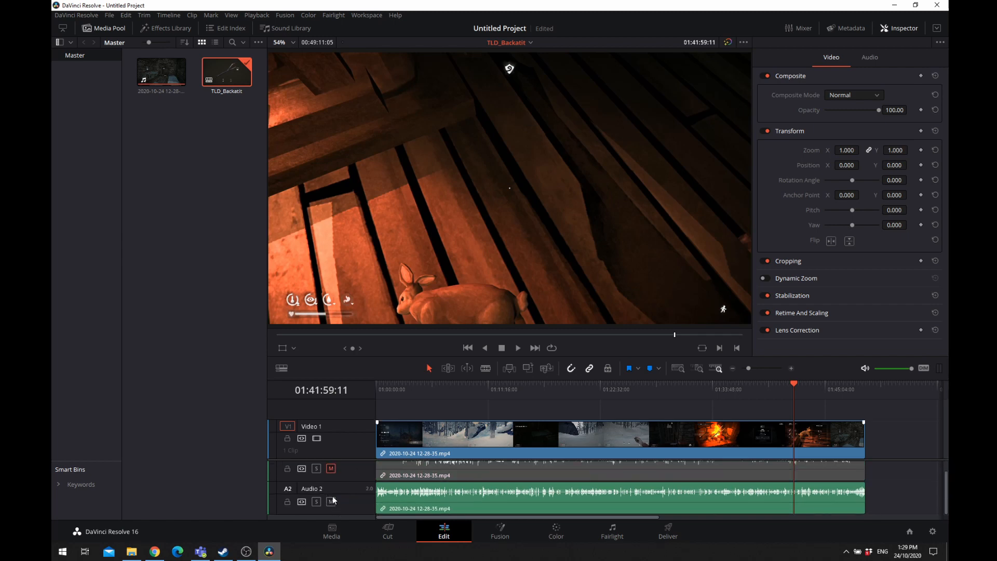
pyautogui.click(332, 501)
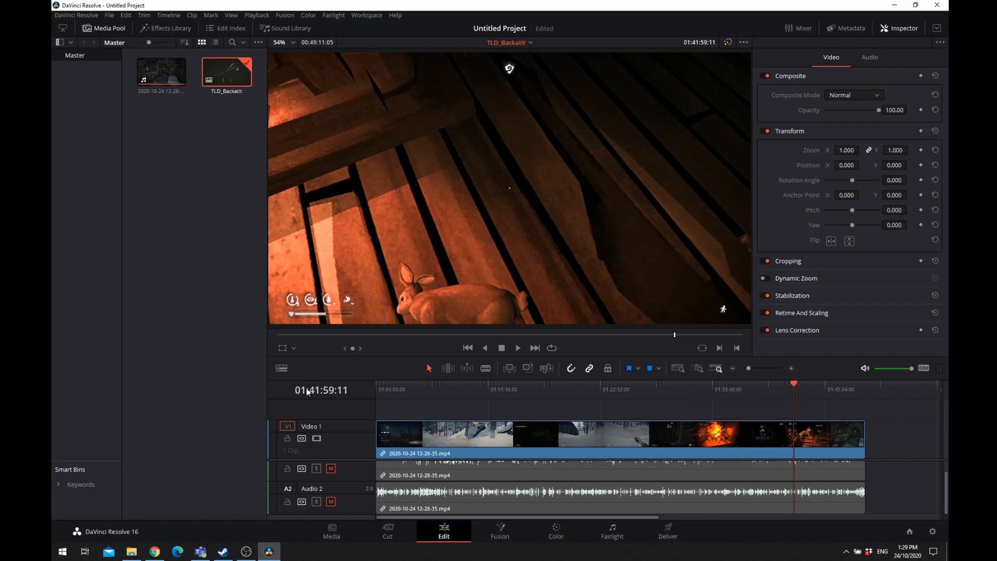
# - Scrub back to the start of the timeline and adjust the zoom to inspect the opening minutes of the recording
pyautogui.moveTo(766, 390); pyautogui.dragTo(669, 392)
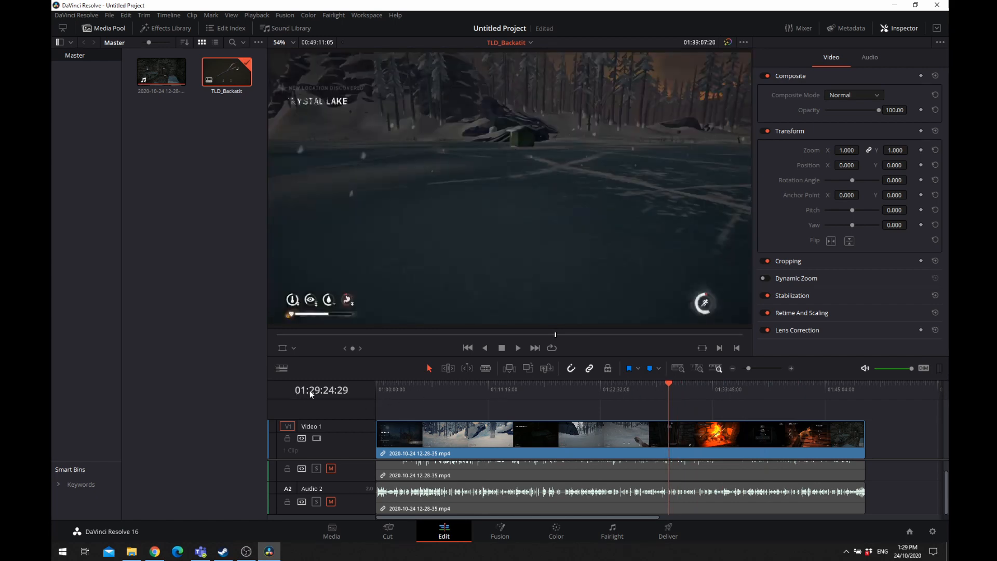
pyautogui.moveTo(628, 395); pyautogui.dragTo(381, 403)
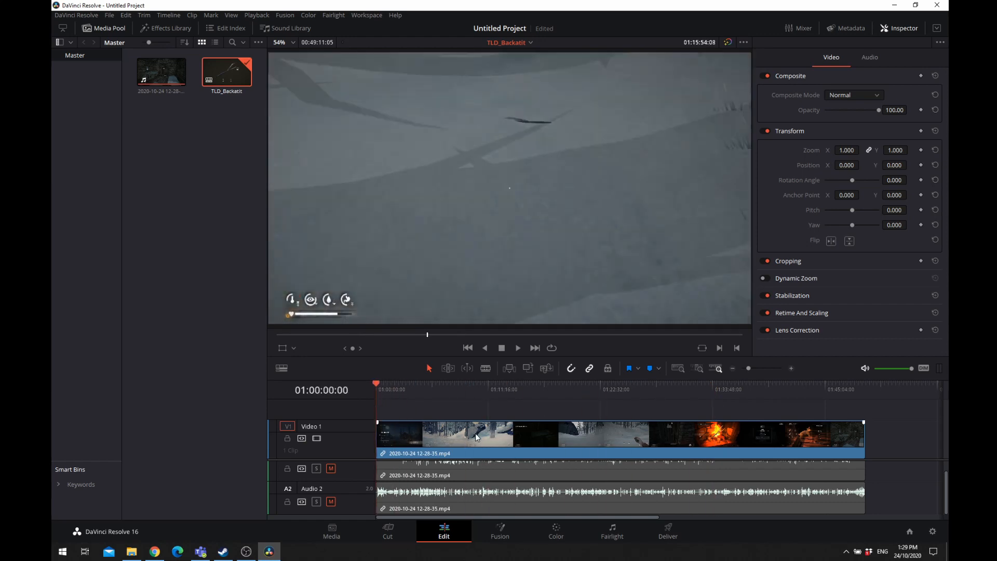
pyautogui.scroll(1, 420, 471)
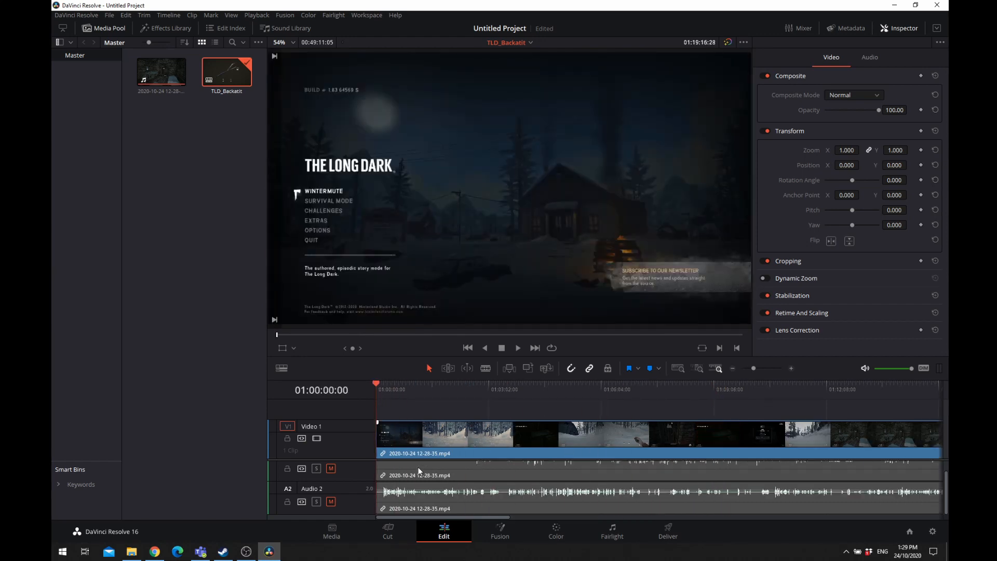
pyautogui.scroll(-2, 419, 471)
pyautogui.scroll(3, 410, 440)
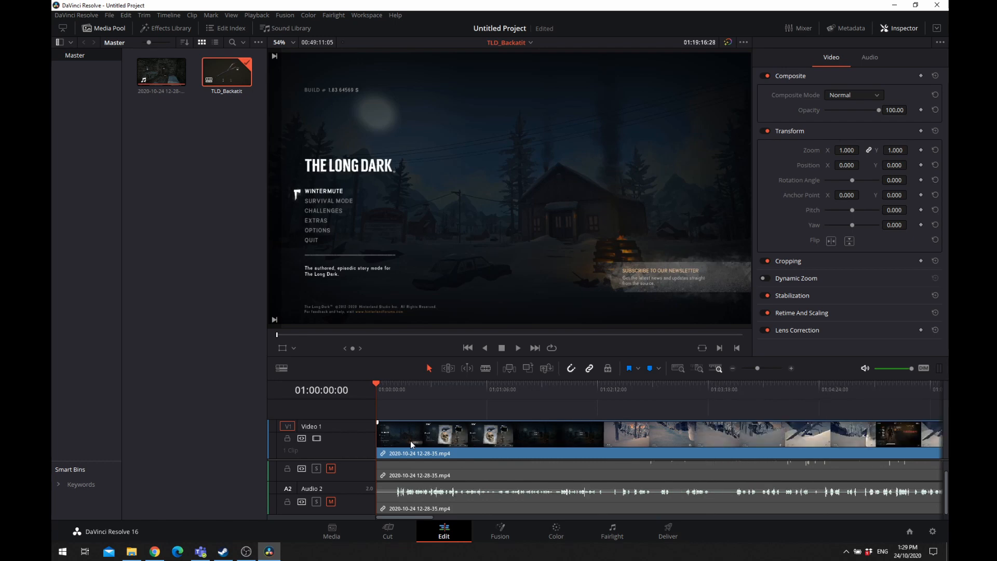
pyautogui.scroll(-1, 411, 441)
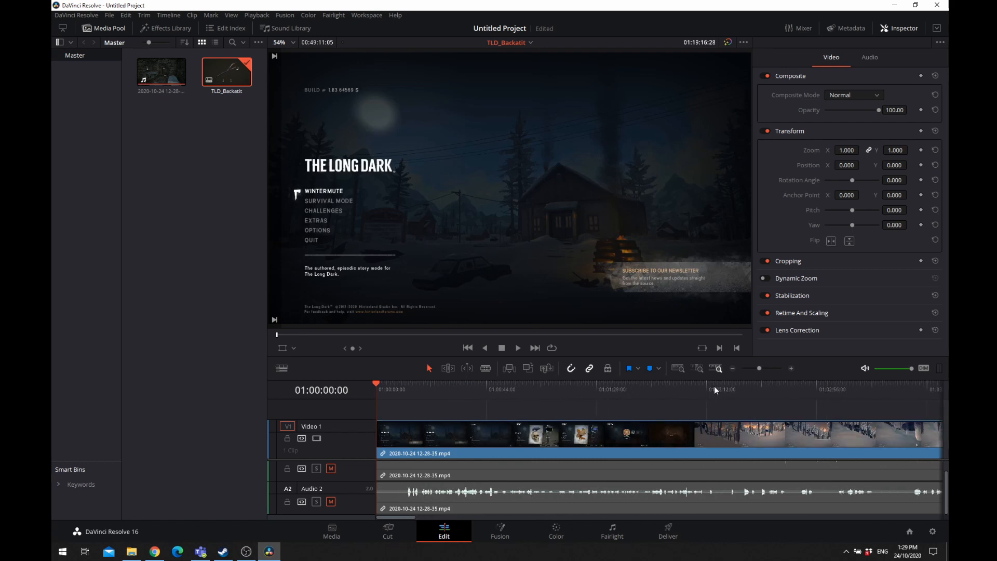
pyautogui.moveTo(759, 368); pyautogui.dragTo(759, 368)
pyautogui.scroll(-3, 463, 432)
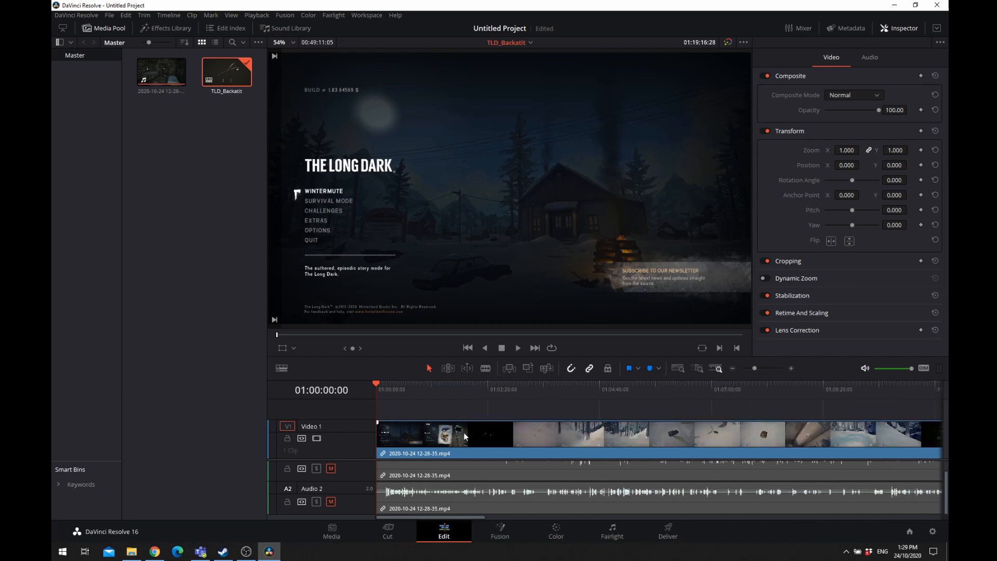
pyautogui.scroll(2, 463, 437)
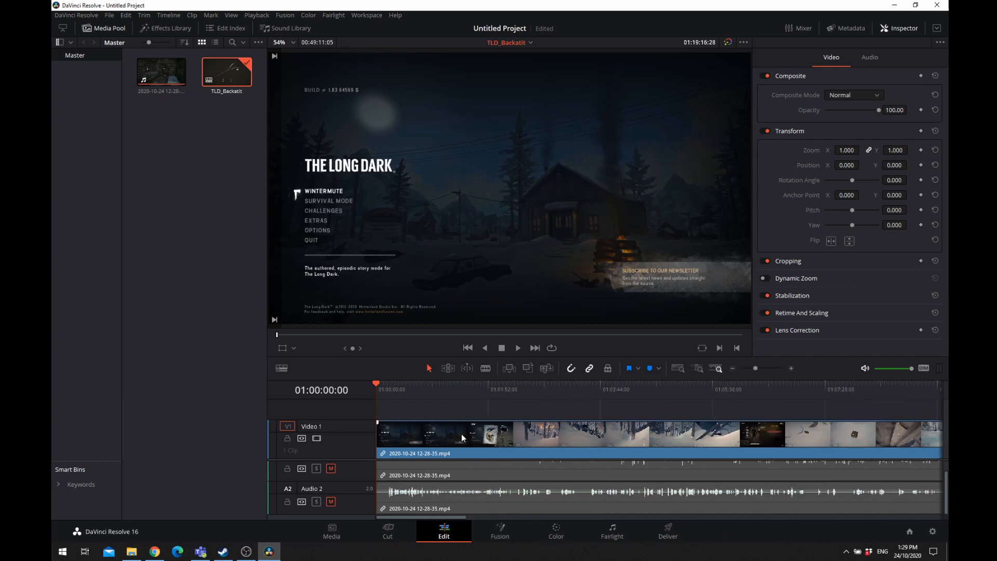
pyautogui.scroll(1, 461, 437)
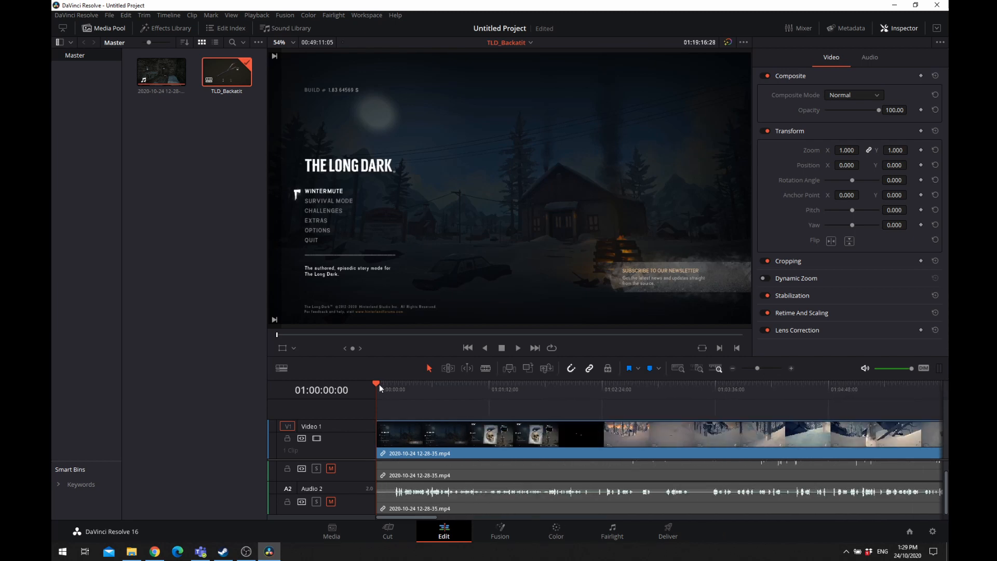
# - Enlarge the timeline area and place the playhead at about 01:00:12:06, just before the Audio 2 waveform begins
pyautogui.moveTo(380, 384); pyautogui.dragTo(431, 389)
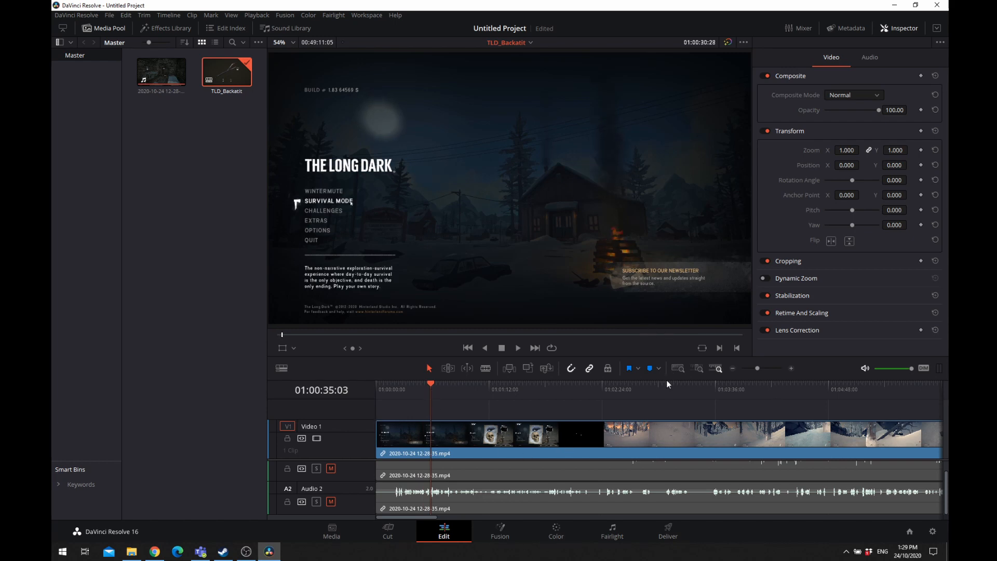
pyautogui.moveTo(668, 380); pyautogui.dragTo(677, 298)
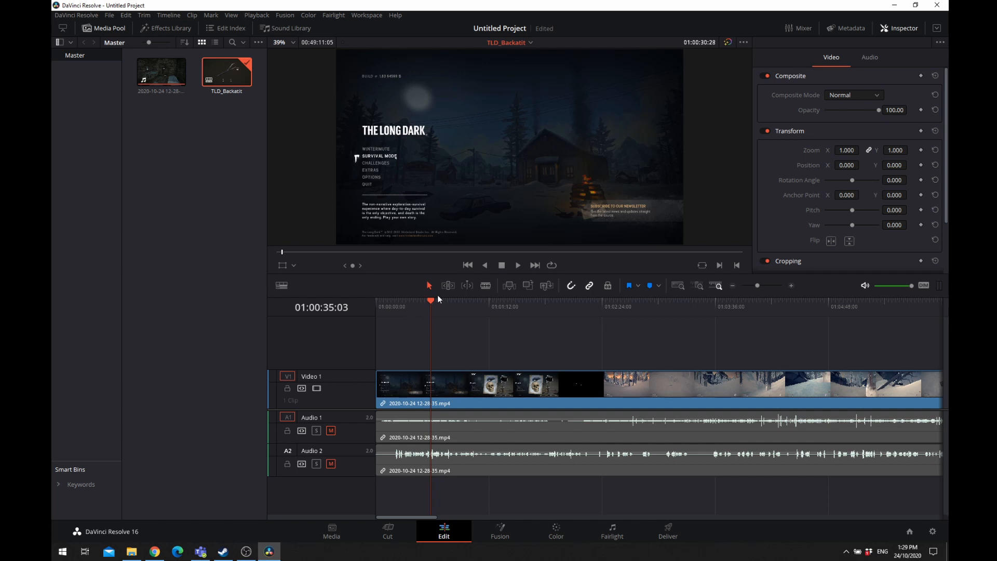
pyautogui.moveTo(439, 300); pyautogui.dragTo(395, 303)
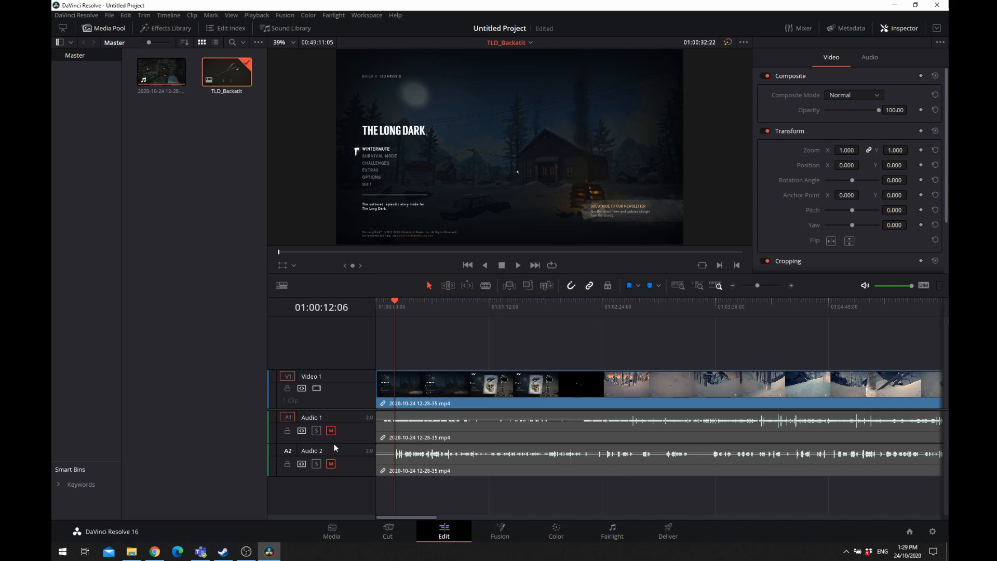
# - Zoom in around the playhead and unmute the Audio 2 track
pyautogui.scroll(3, 450, 478)
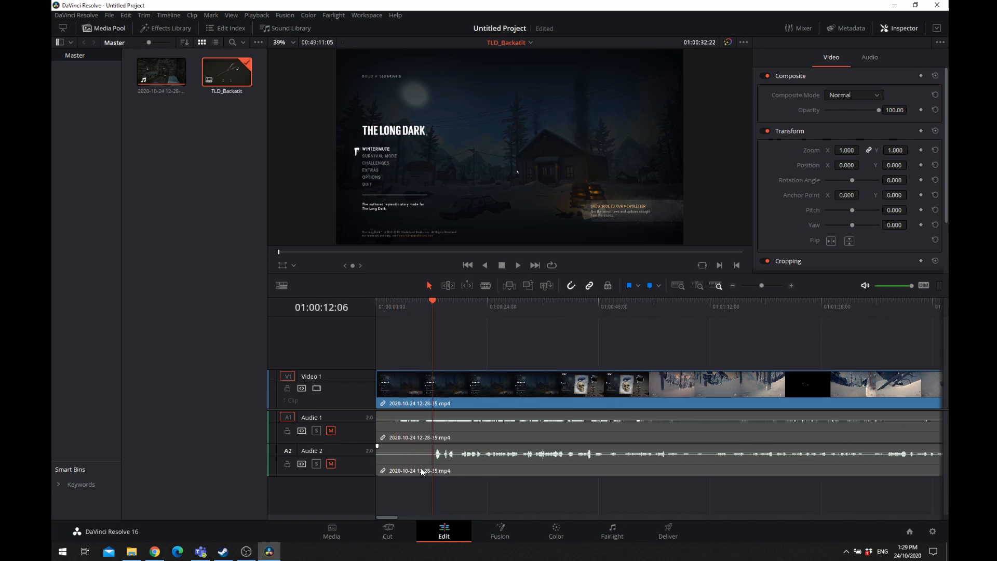
pyautogui.scroll(2, 438, 469)
pyautogui.click(330, 464)
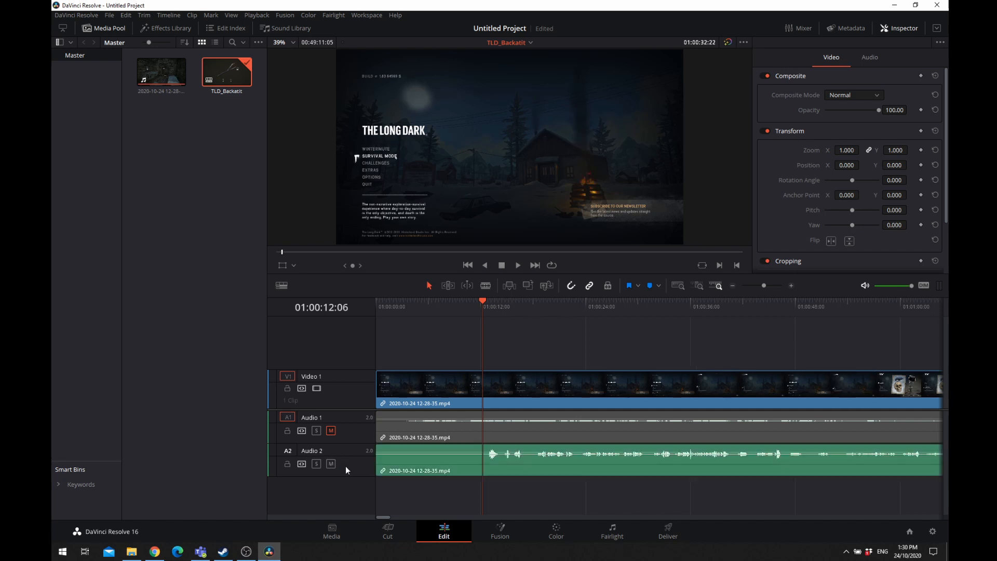
# - Play back the opening section to locate where the Audio 2 sound starts, and park the playhead at 01:00:12:15
pyautogui.moveTo(481, 302); pyautogui.dragTo(534, 306)
pyautogui.press('space')
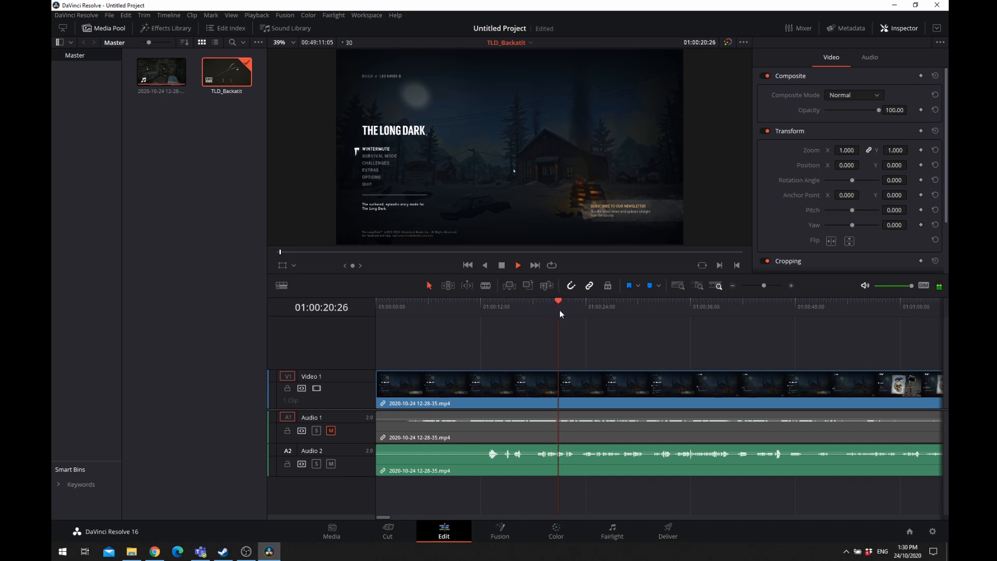
pyautogui.press('space')
pyautogui.moveTo(516, 299); pyautogui.dragTo(485, 301)
pyautogui.press('space')
pyautogui.press('space')
pyautogui.moveTo(494, 300); pyautogui.dragTo(484, 303)
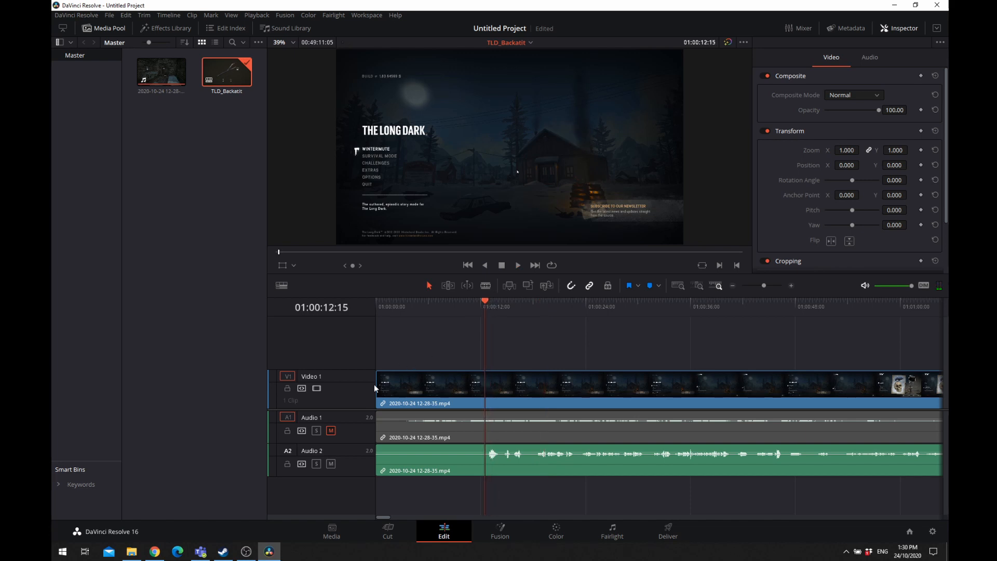
# - Split the recording's linked video and audio clips at 01:00:12:15 with the Blade tool
pyautogui.moveTo(376, 383)
pyautogui.mouseDown()
pyautogui.moveTo(483, 396)
pyautogui.moveTo(375, 387)
pyautogui.mouseUp()
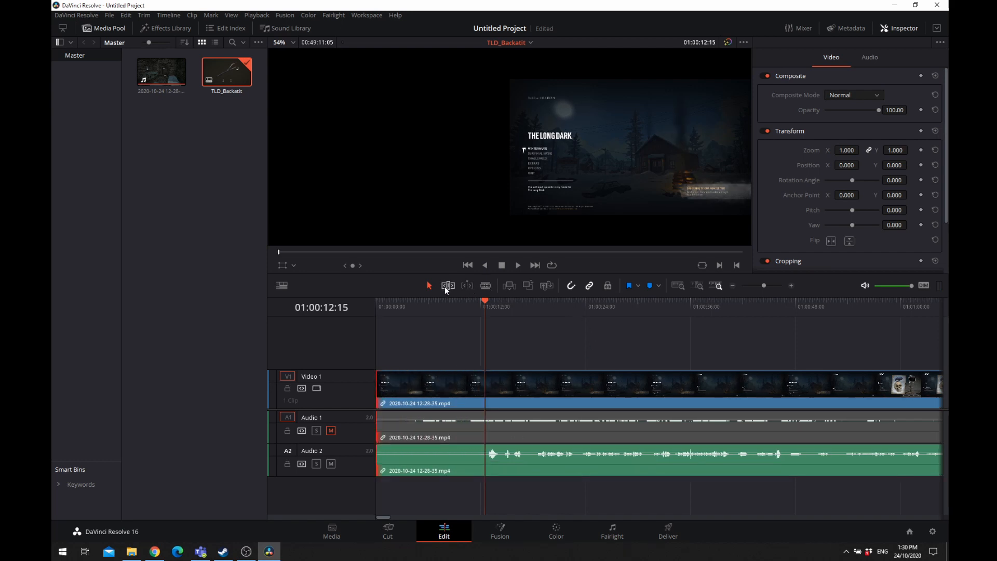
pyautogui.click(485, 286)
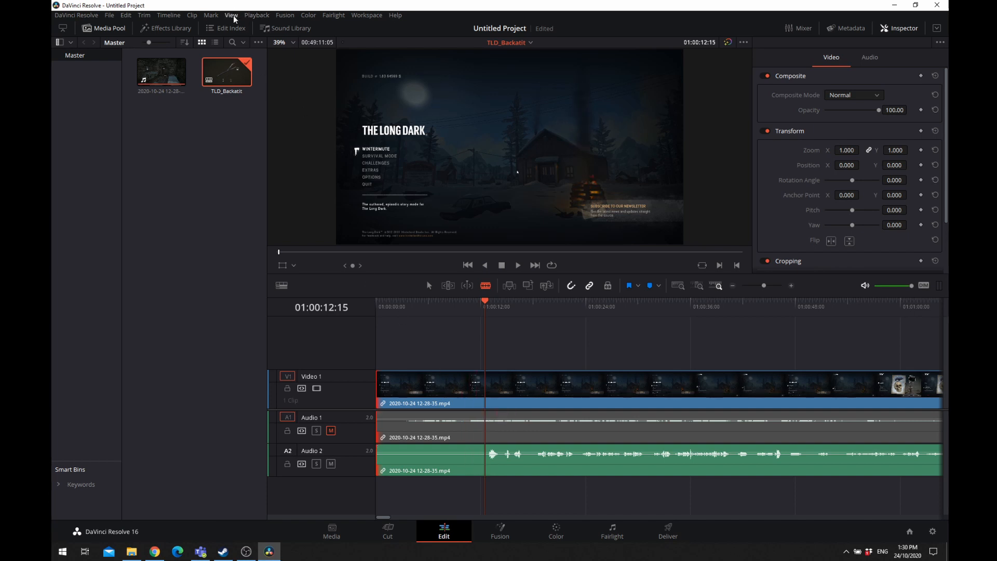
pyautogui.click(167, 16)
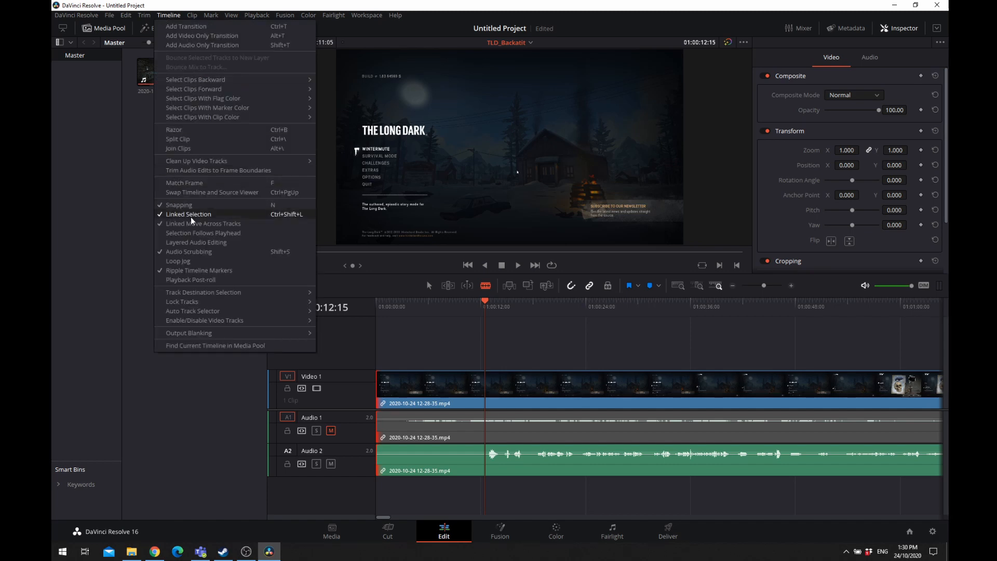
pyautogui.click(366, 3)
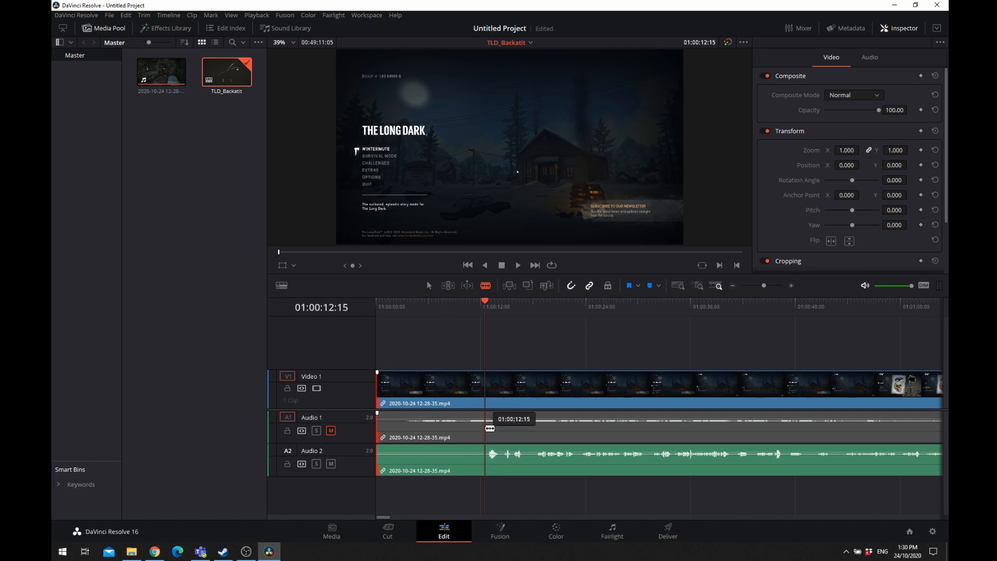
pyautogui.click(489, 429)
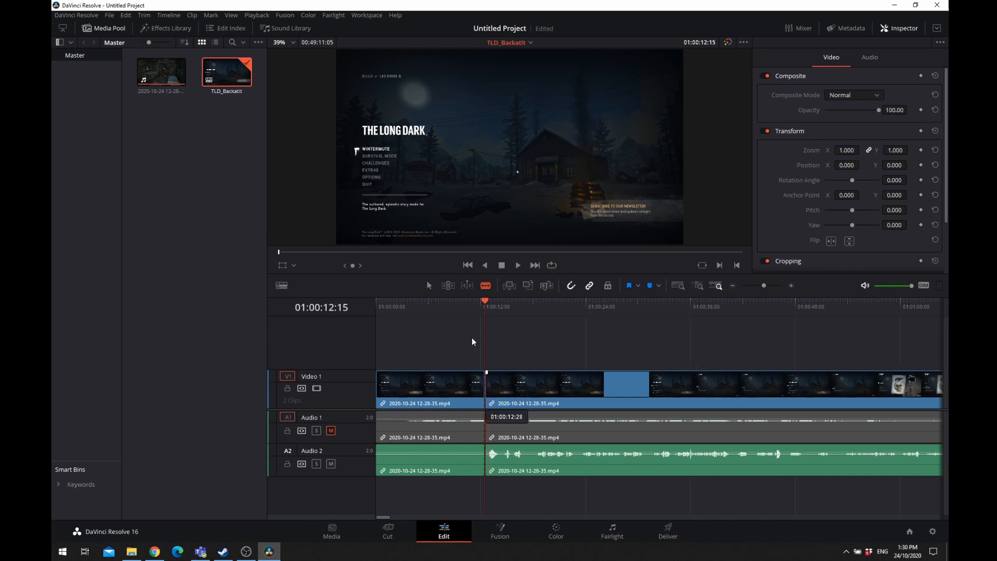
# - Try deleting the opening segment before the cut, once closing the gap and once leaving it, undoing each deletion
pyautogui.click(440, 393)
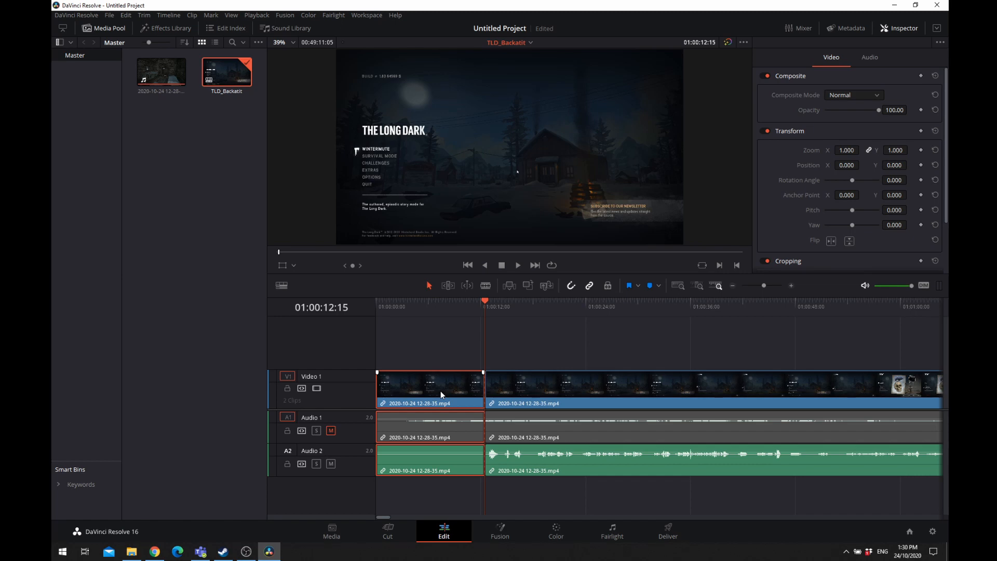
pyautogui.press('Delete')
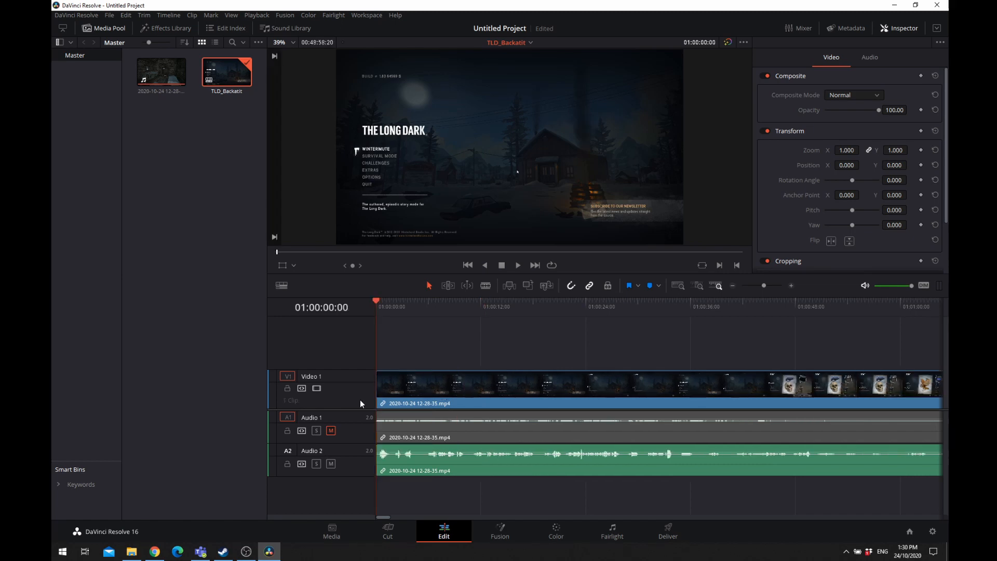
pyautogui.hotkey('ctrl', 'z')
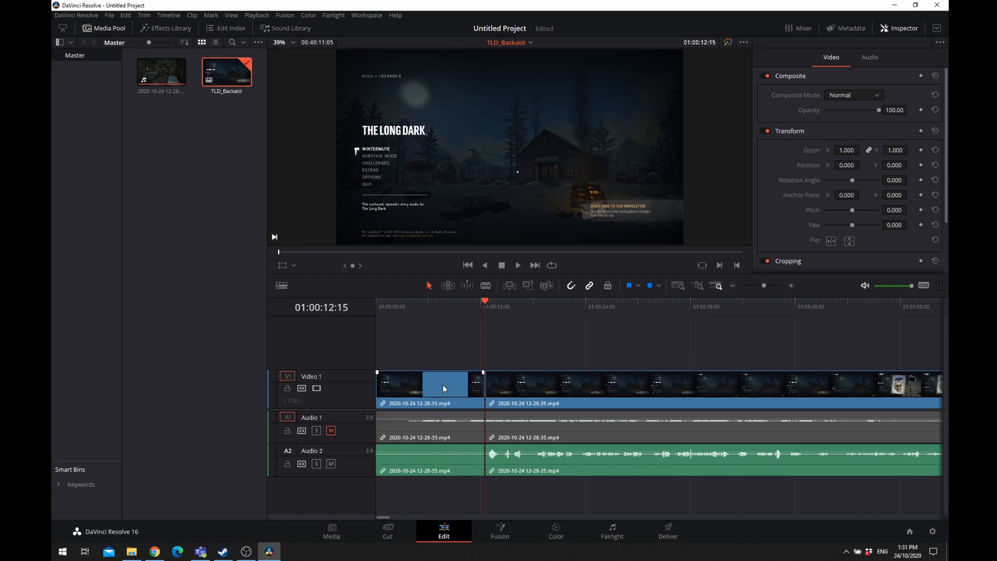
pyautogui.click(442, 385)
pyautogui.press('BackSpace')
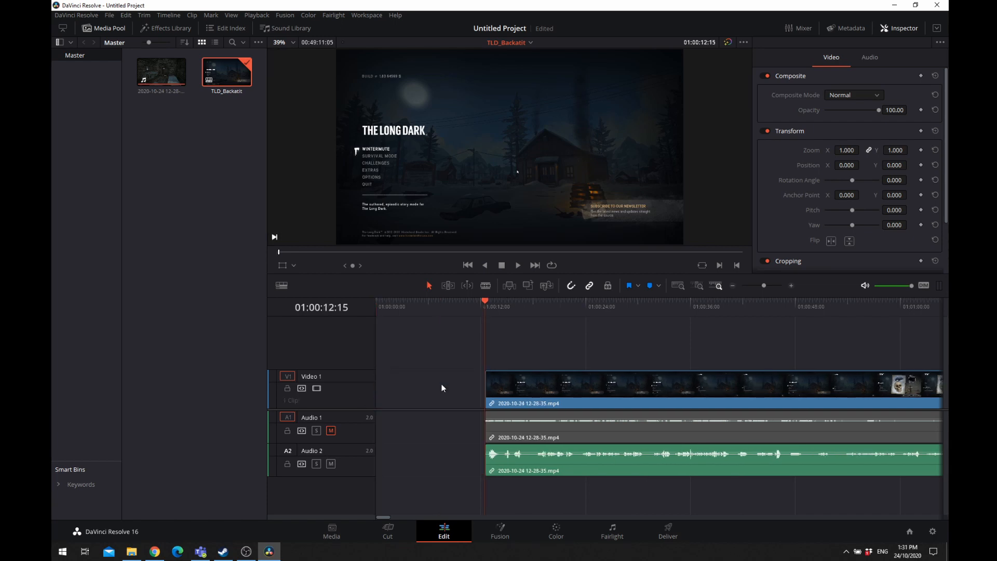
pyautogui.hotkey('ctrl', 'z')
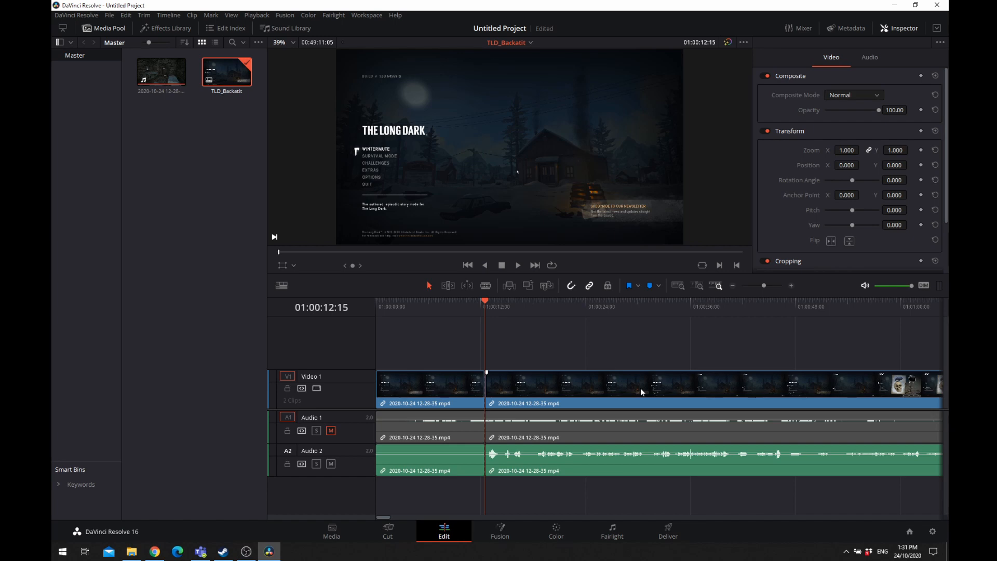
# - Delete the opening segment before the cut and move the remaining linked clip to the start of the timeline
pyautogui.click(416, 390)
pyautogui.press('BackSpace')
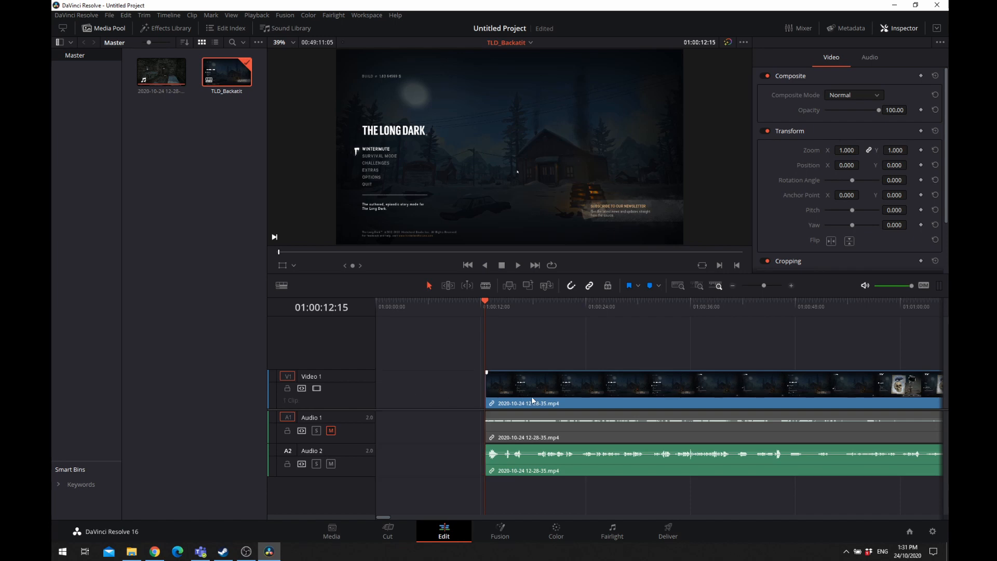
pyautogui.moveTo(542, 390); pyautogui.dragTo(445, 390)
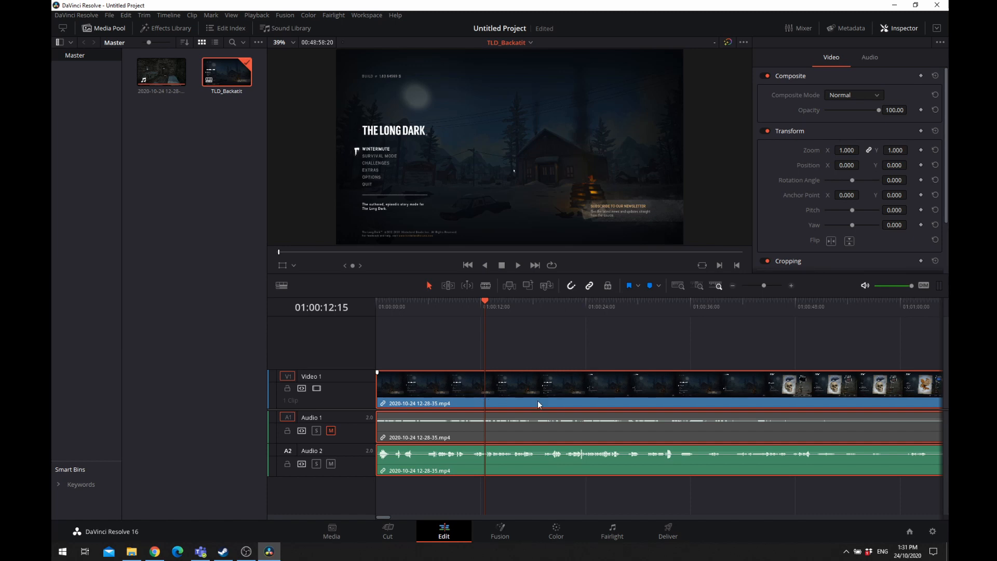
# - Go to the end of the recording and place the playhead at 01:48:55:01, just after the last Audio 2 sound
pyautogui.scroll(-10, 568, 408)
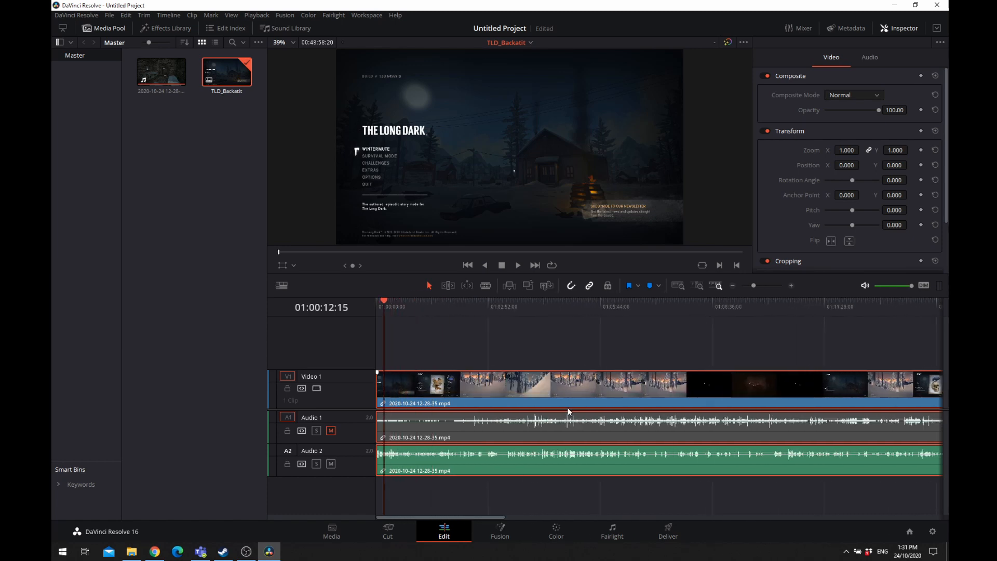
pyautogui.hotkey('shift', 'z')
pyautogui.hotkey('shift', 'z')
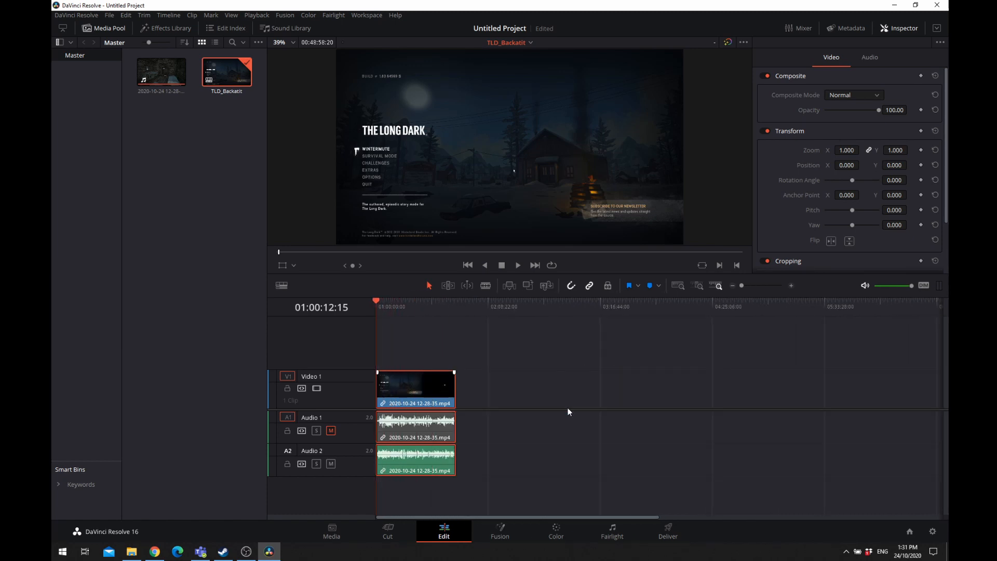
pyautogui.hotkey('shift', 'z')
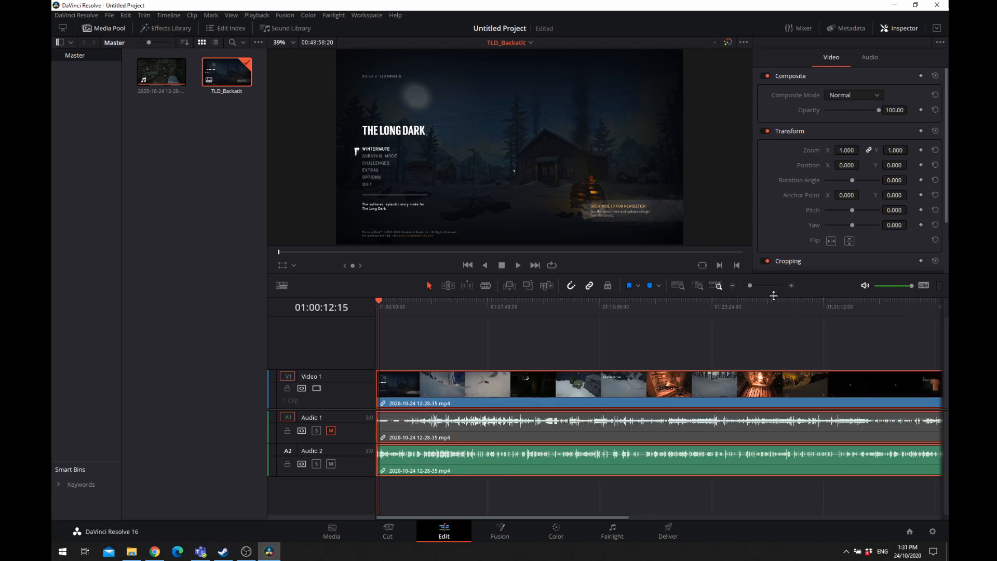
pyautogui.moveTo(752, 284)
pyautogui.mouseDown()
pyautogui.moveTo(768, 286)
pyautogui.moveTo(749, 287)
pyautogui.mouseUp()
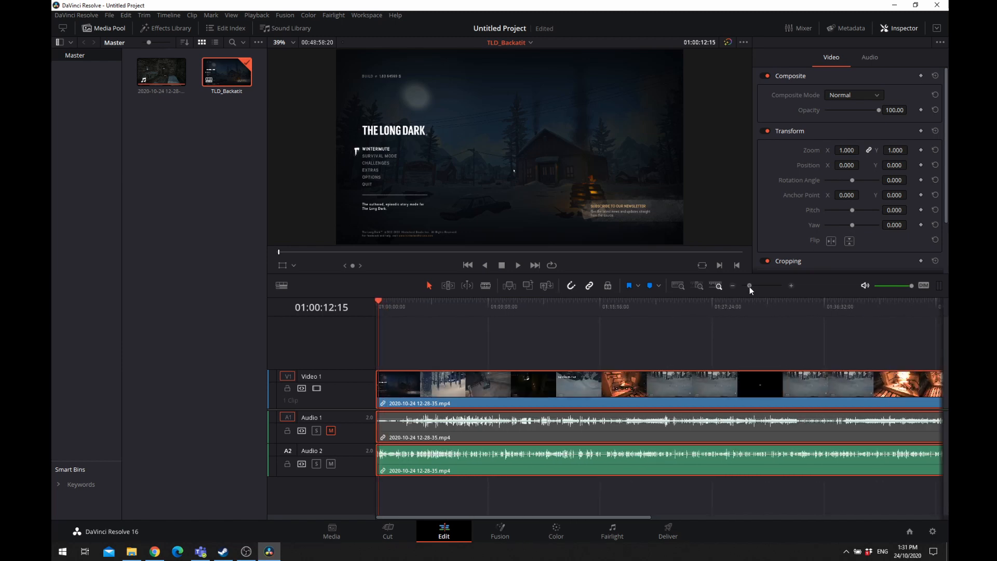
pyautogui.moveTo(498, 517); pyautogui.dragTo(631, 517)
pyautogui.click(671, 304)
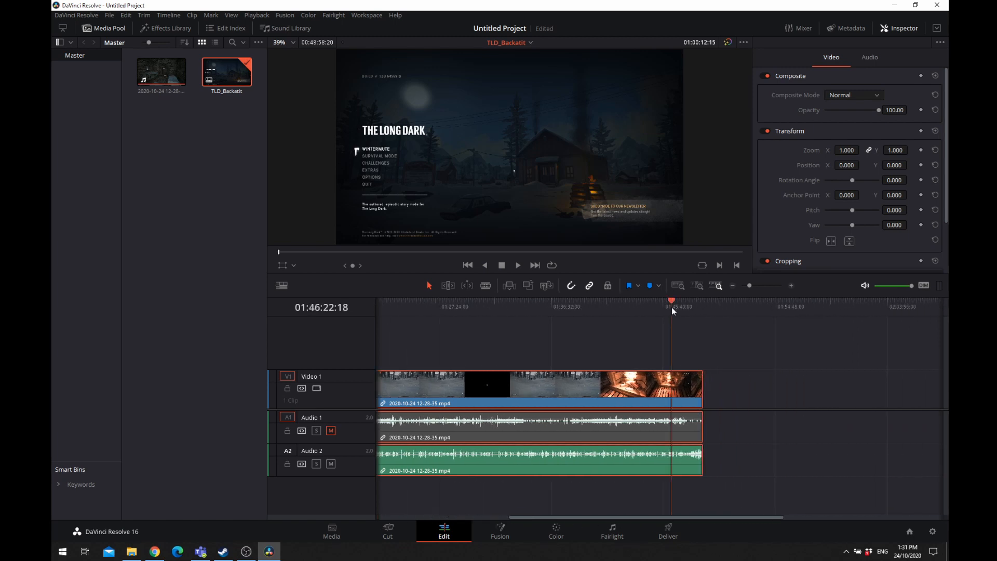
pyautogui.click(696, 304)
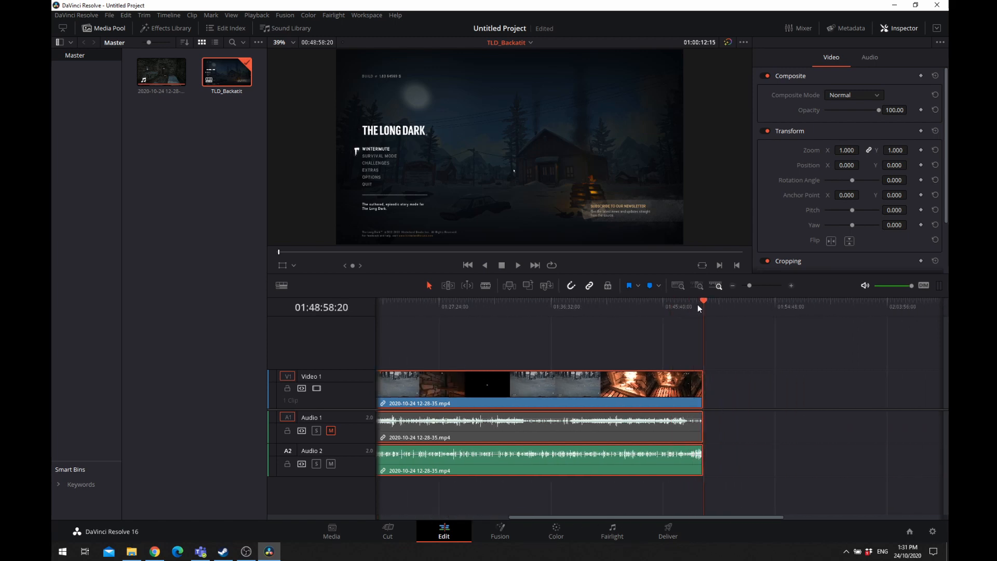
pyautogui.moveTo(749, 286); pyautogui.dragTo(767, 285)
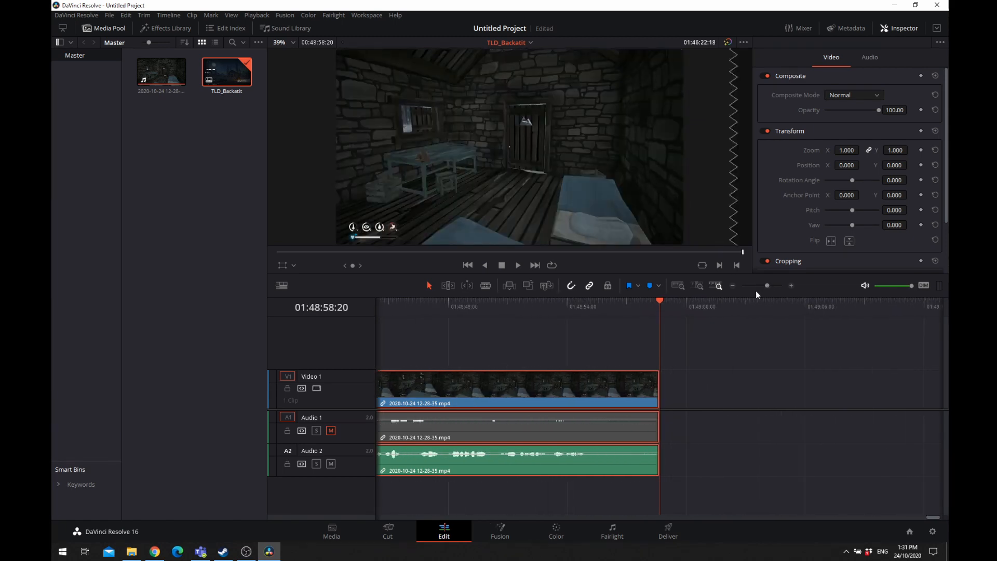
pyautogui.moveTo(656, 299); pyautogui.dragTo(587, 301)
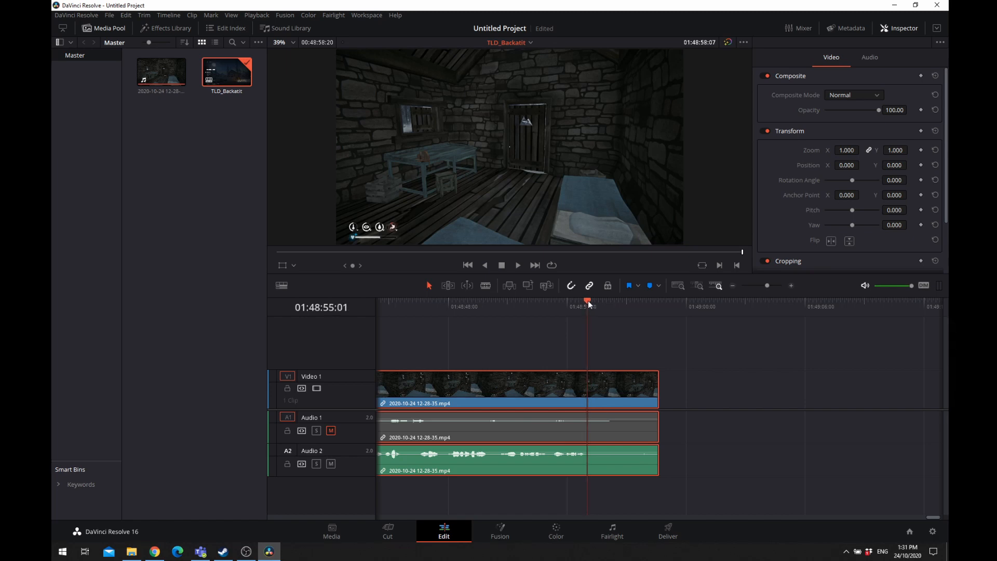
# - Trim the end of the linked clip back to 01:48:55:01 and move the playhead to 01:48:53:26 to check the ending
pyautogui.moveTo(658, 391)
pyautogui.mouseDown()
pyautogui.moveTo(591, 385)
pyautogui.moveTo(660, 388)
pyautogui.mouseUp()
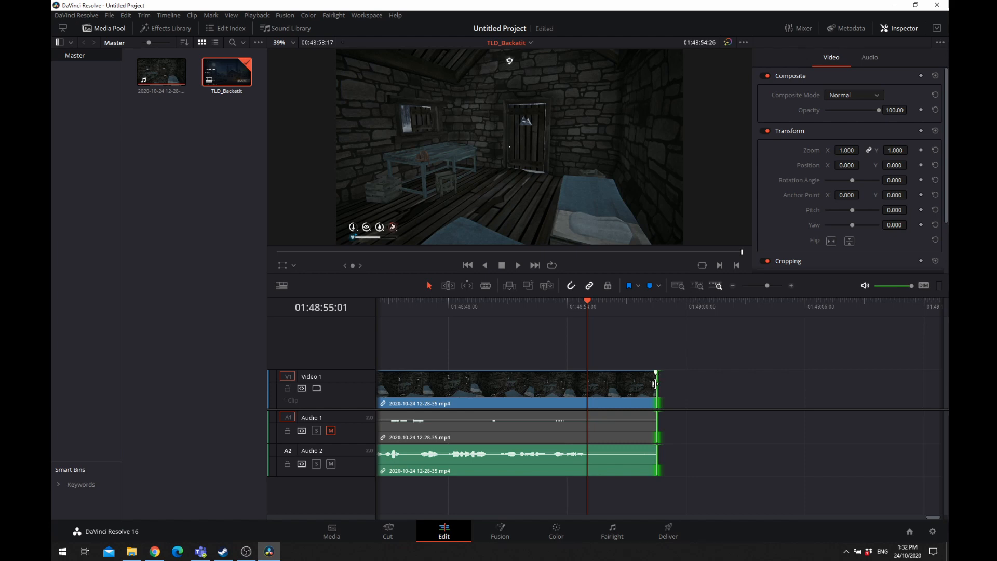
pyautogui.moveTo(657, 384); pyautogui.dragTo(589, 385)
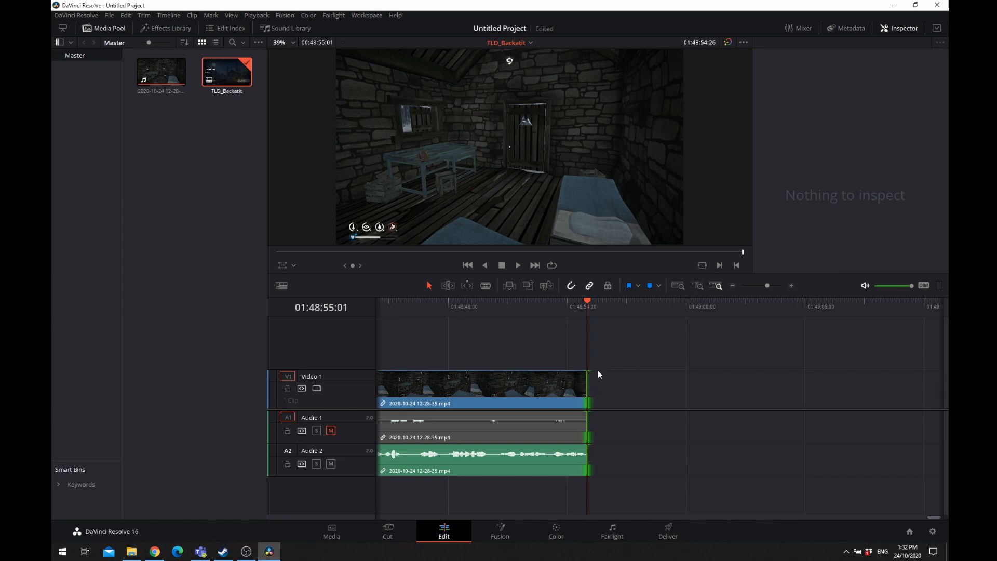
pyautogui.moveTo(586, 302); pyautogui.dragTo(565, 303)
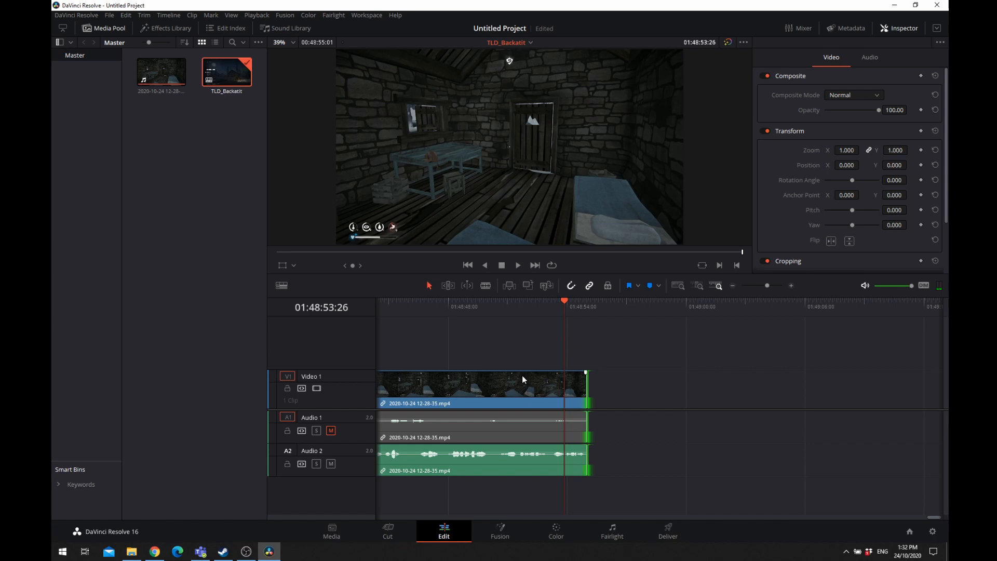
# - Scrub to the middle of the trimmed recording, unmute the Audio 1 track, and place the playhead at about 01:21:08:29
pyautogui.hotkey('ctrl', '-')
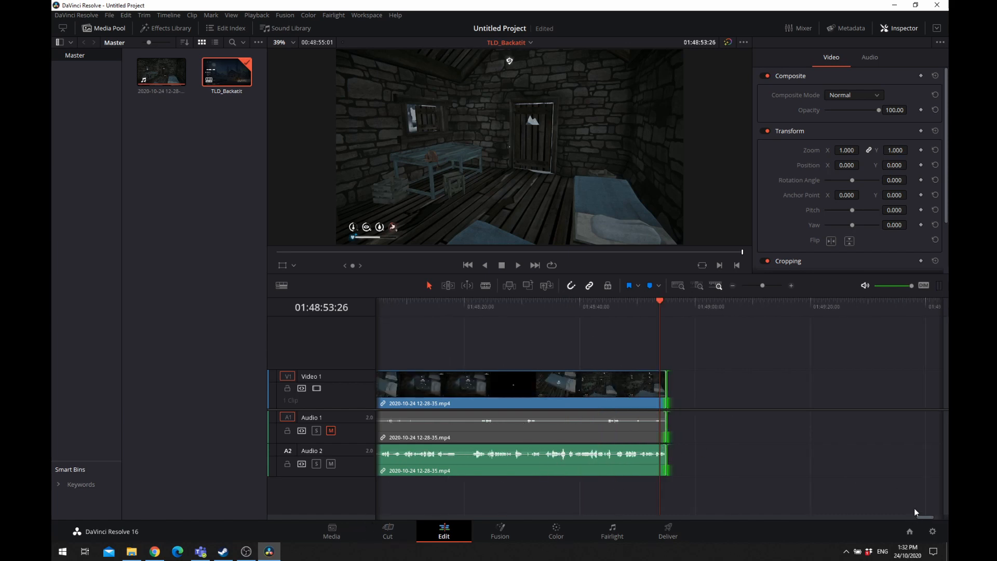
pyautogui.moveTo(762, 289); pyautogui.dragTo(752, 285)
pyautogui.moveTo(696, 517); pyautogui.dragTo(495, 516)
pyautogui.moveTo(751, 286); pyautogui.dragTo(749, 285)
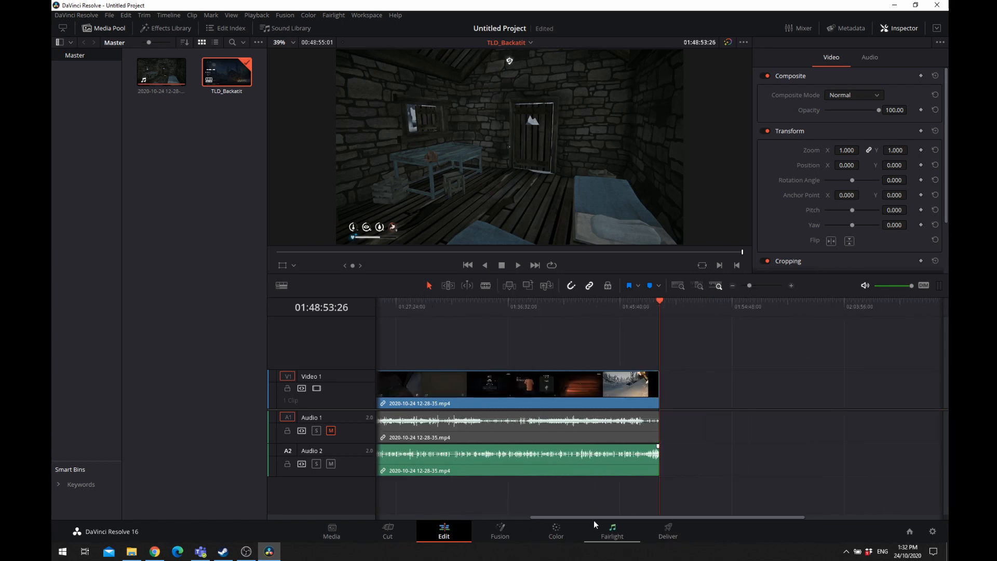
pyautogui.moveTo(592, 519); pyautogui.dragTo(398, 502)
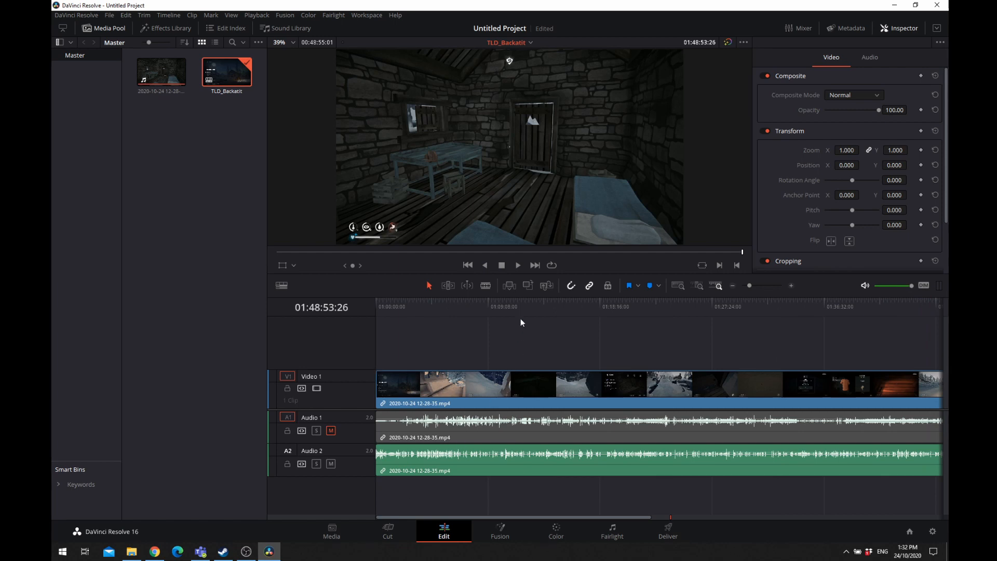
pyautogui.moveTo(554, 305); pyautogui.dragTo(628, 303)
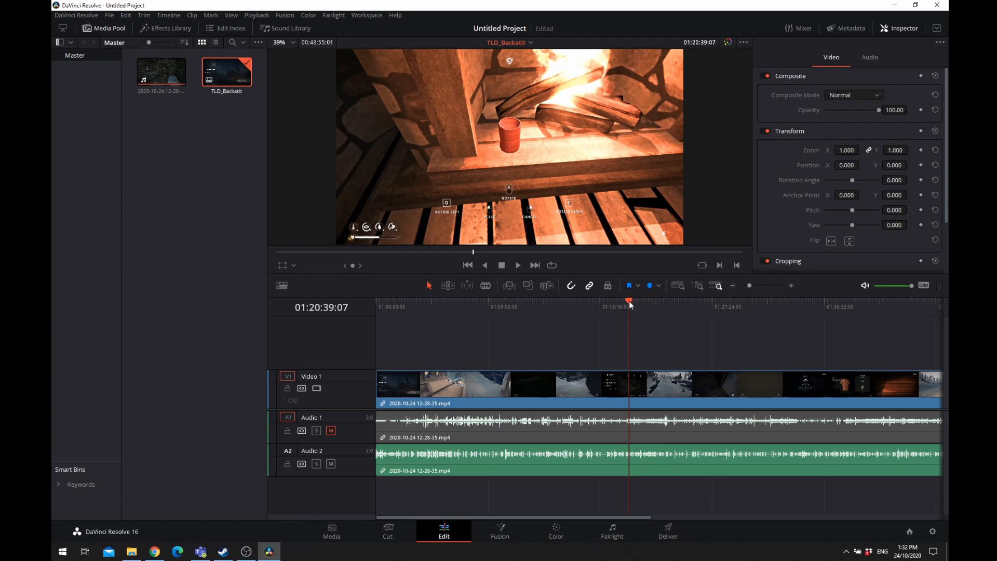
pyautogui.moveTo(629, 302); pyautogui.dragTo(628, 302)
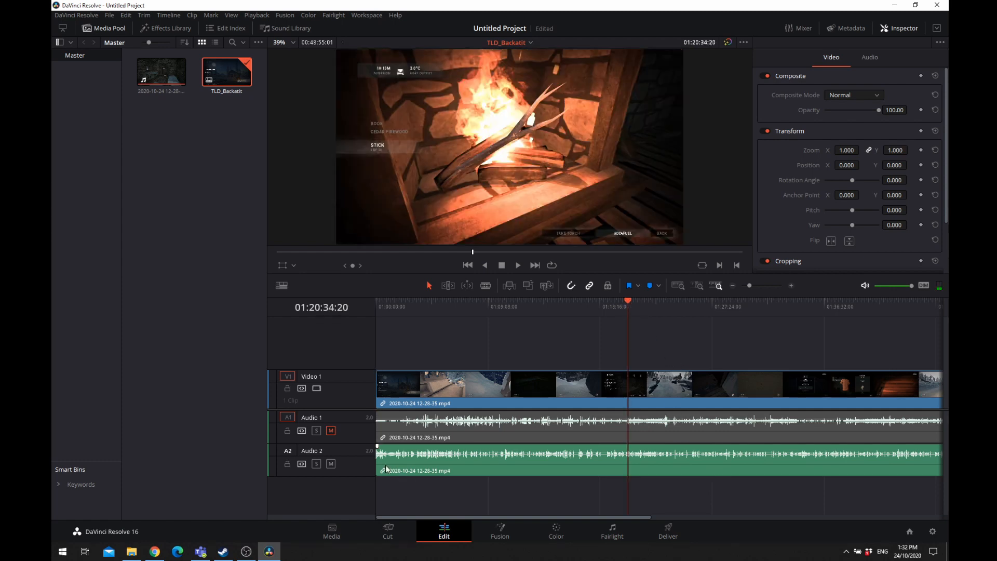
pyautogui.click(331, 431)
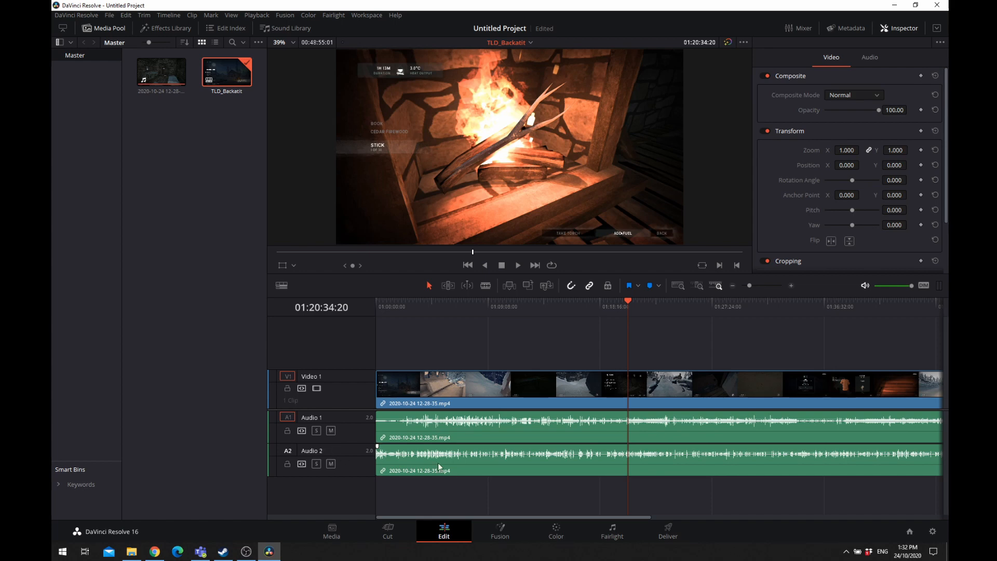
pyautogui.moveTo(624, 309)
pyautogui.mouseDown()
pyautogui.moveTo(610, 304)
pyautogui.moveTo(635, 304)
pyautogui.mouseUp()
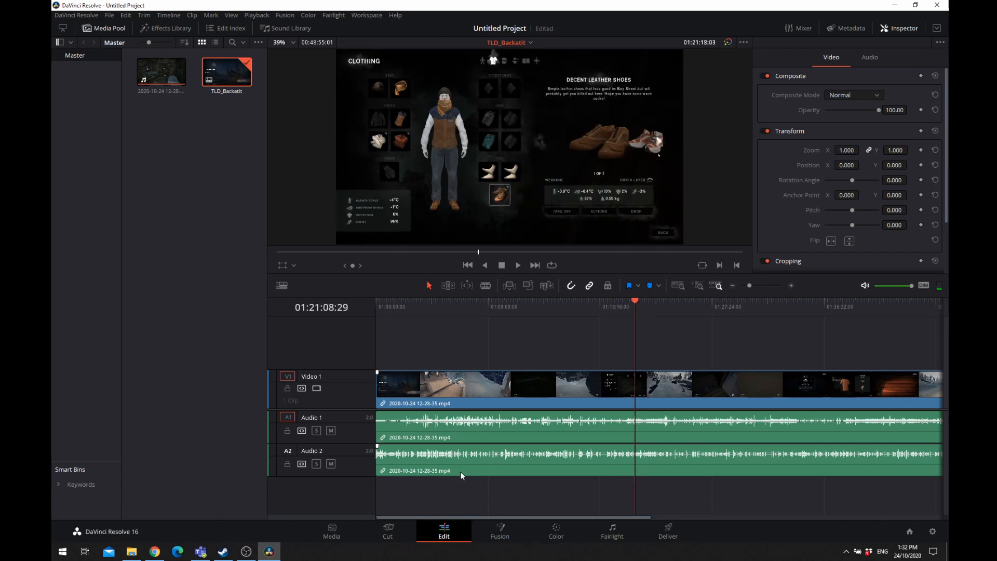
# - Review the whole trimmed timeline and the render settings on the Deliver page, then return to the Edit page
pyautogui.click(667, 533)
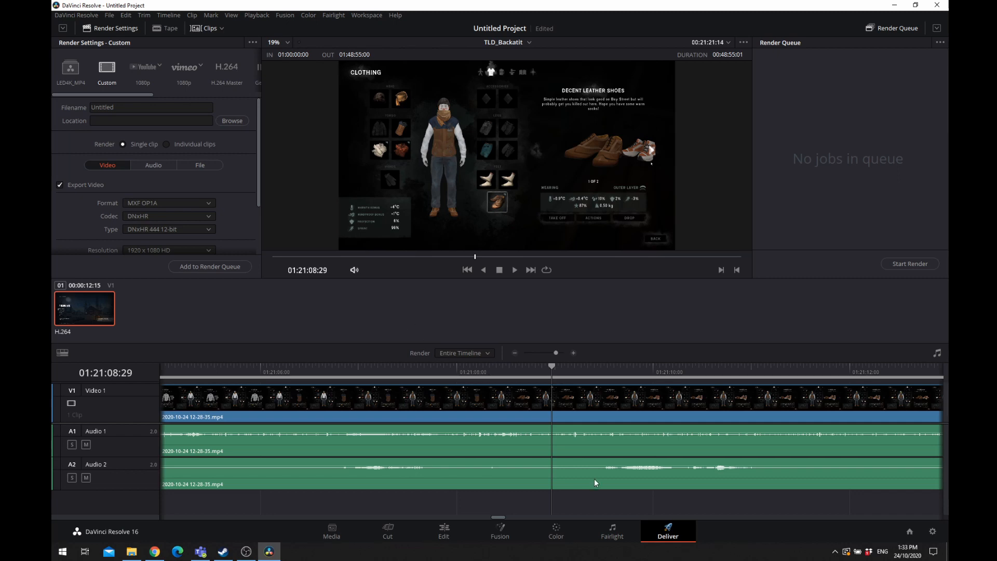
pyautogui.moveTo(554, 353); pyautogui.dragTo(529, 354)
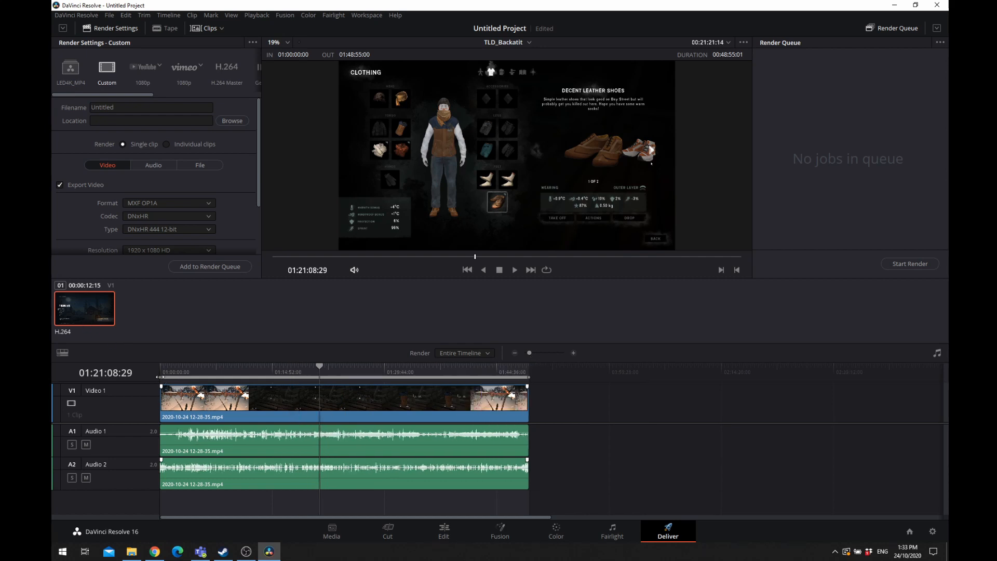
pyautogui.click(402, 399)
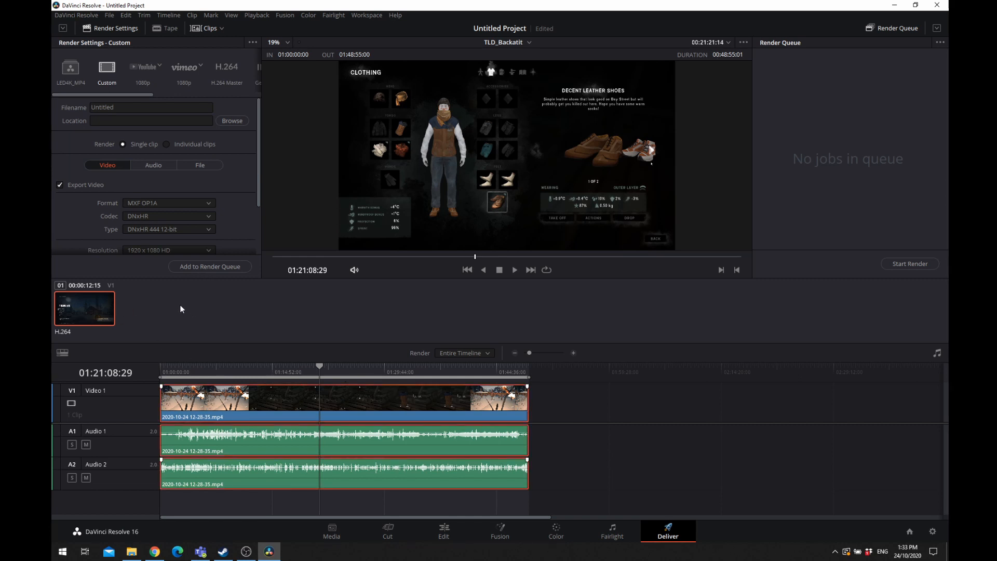
pyautogui.click(444, 531)
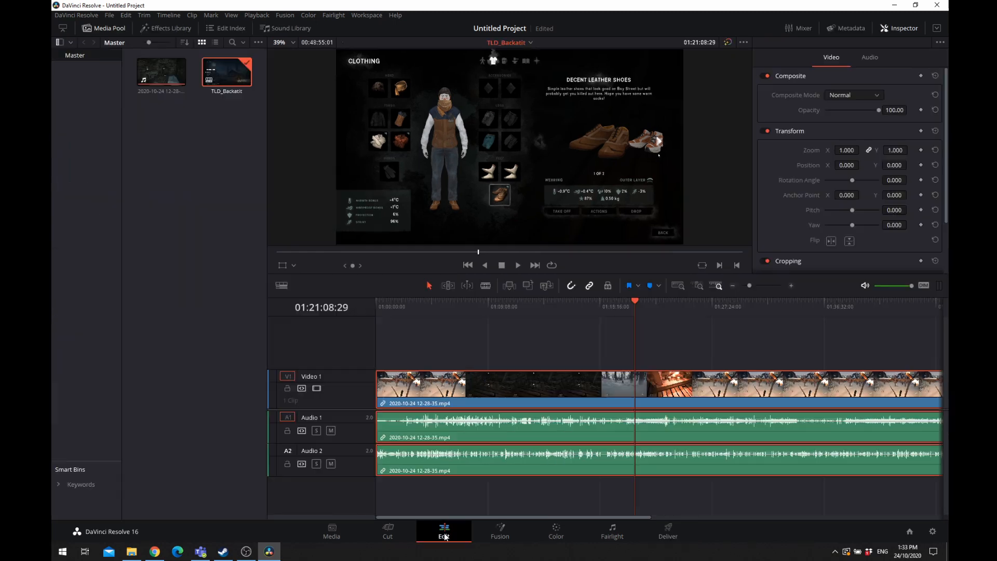
pyautogui.keyDown('alt'); pyautogui.scroll(-5, 616, 461); pyautogui.keyUp('alt')
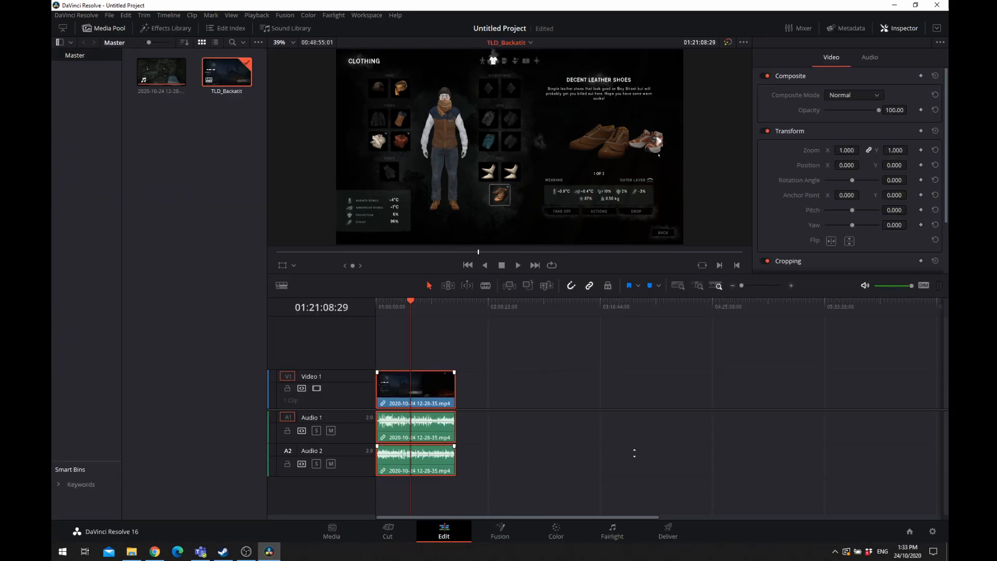
# - Split the linked recording with the blade tool at about 01:16:56 and at 01:34:13:21
pyautogui.keyDown('alt'); pyautogui.scroll(5, 634, 454); pyautogui.keyUp('alt')
pyautogui.click(488, 285)
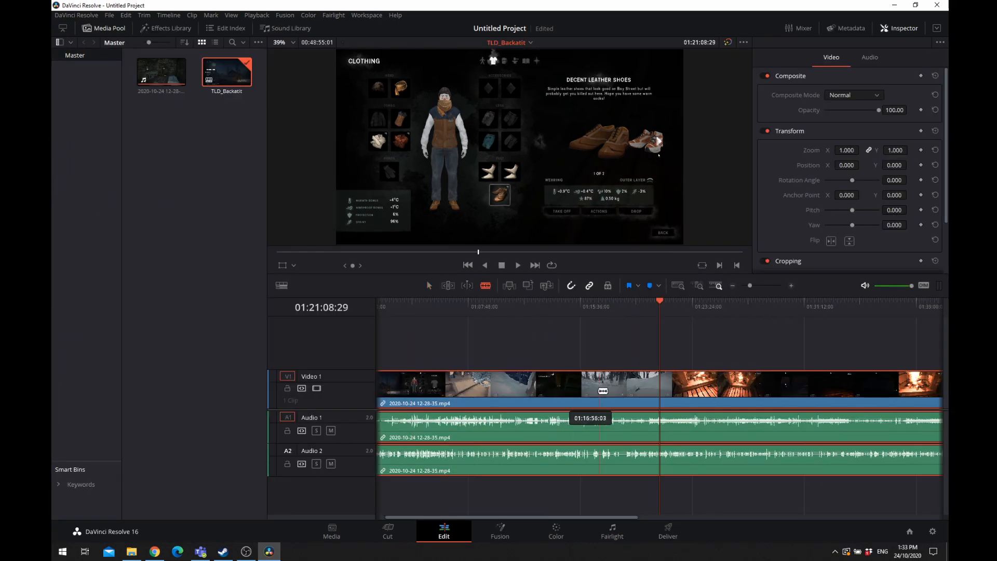
pyautogui.click(597, 391)
pyautogui.click(848, 392)
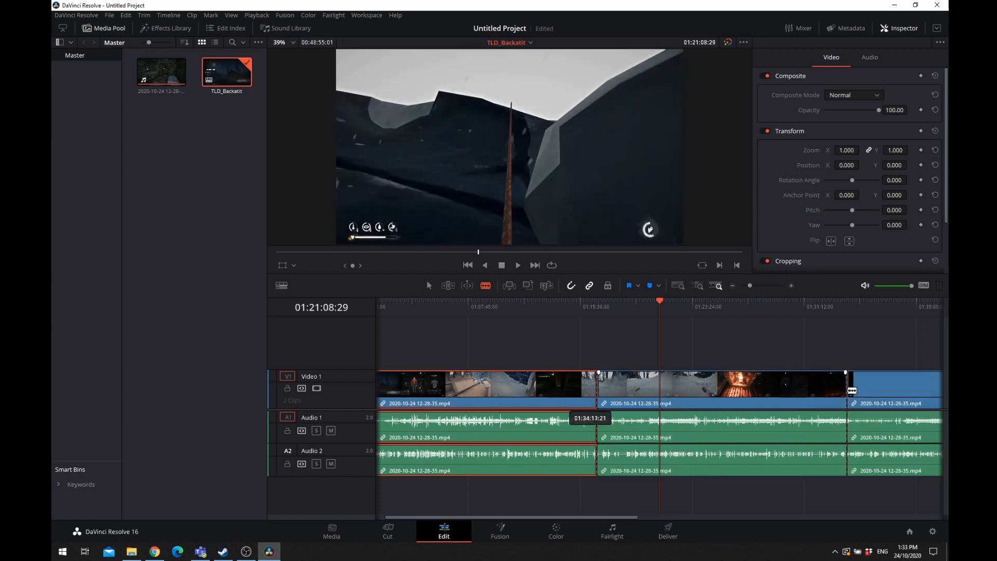
# - Open the Deliver page and inspect the three split clips as thumbnails and across the whole timeline
pyautogui.click(669, 535)
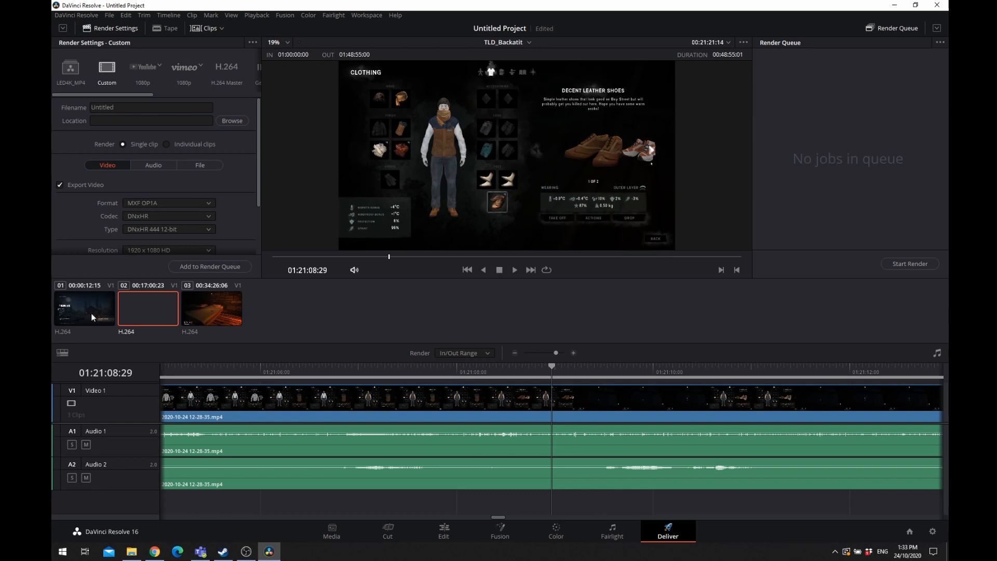
pyautogui.click(198, 318)
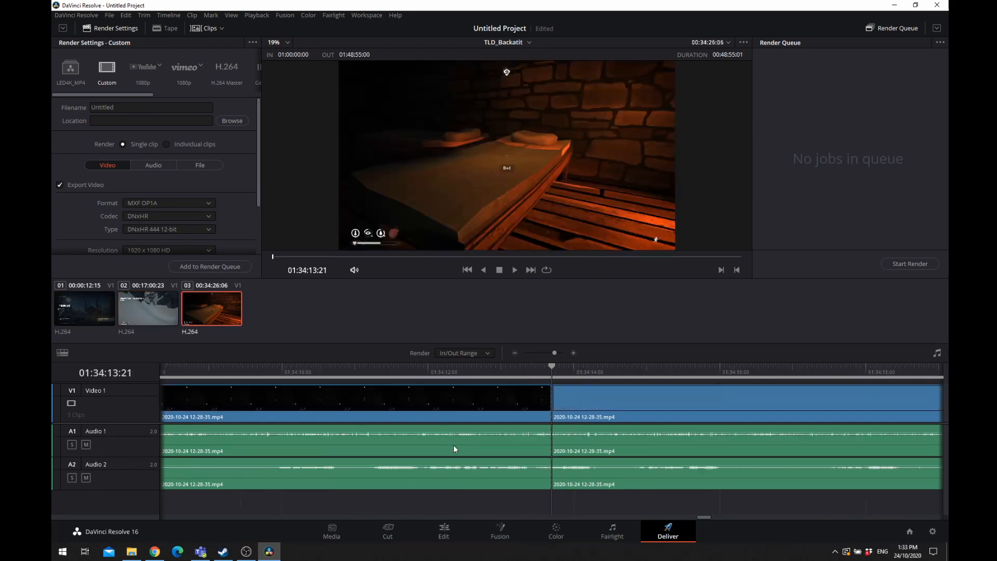
pyautogui.scroll(-3, 453, 444)
pyautogui.scroll(-2, 453, 444)
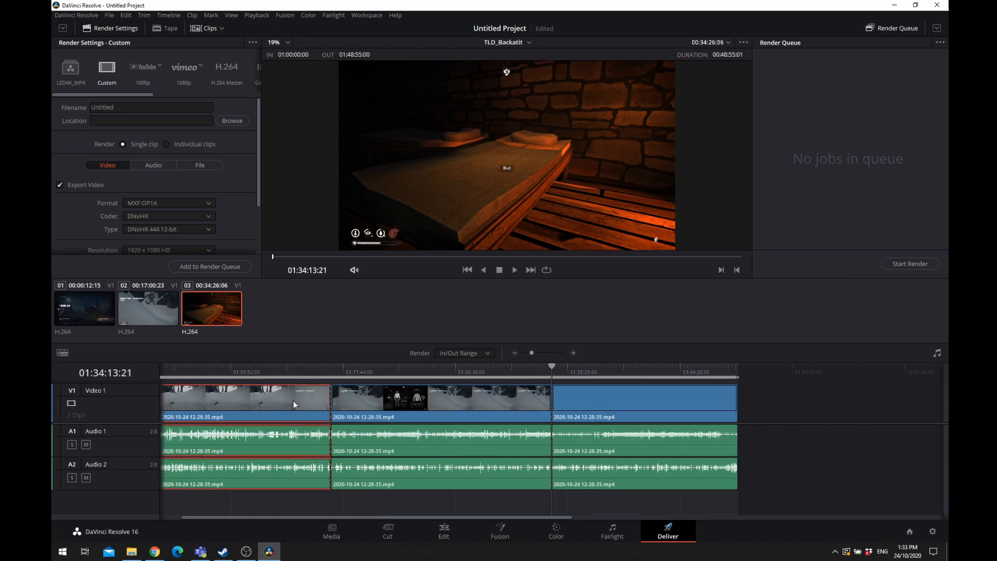
pyautogui.click(379, 406)
pyautogui.click(592, 404)
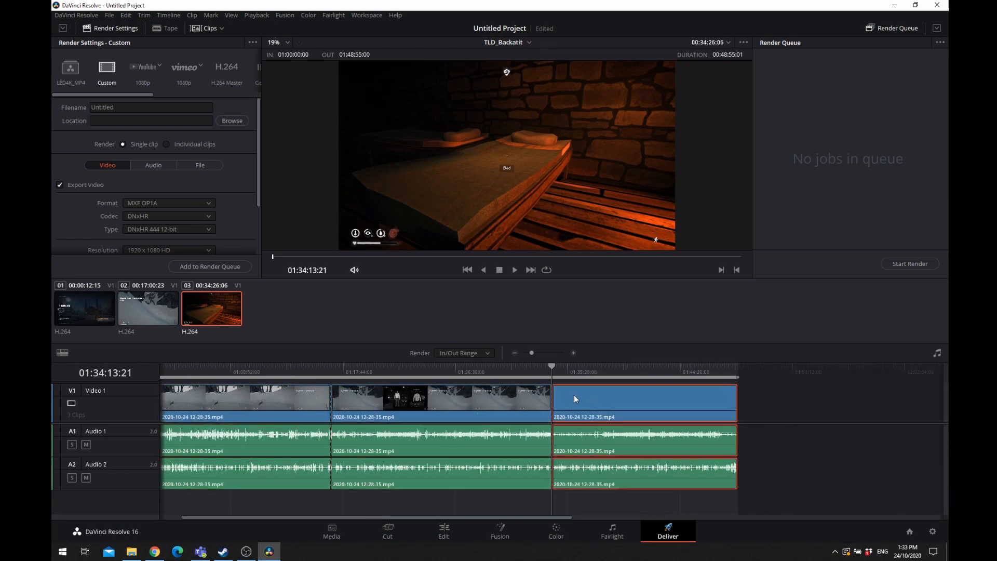
# - Move the start of the render range to the first cut, and return it to the timeline's beginning
pyautogui.moveTo(299, 519); pyautogui.dragTo(279, 517)
pyautogui.moveTo(157, 375); pyautogui.dragTo(374, 375)
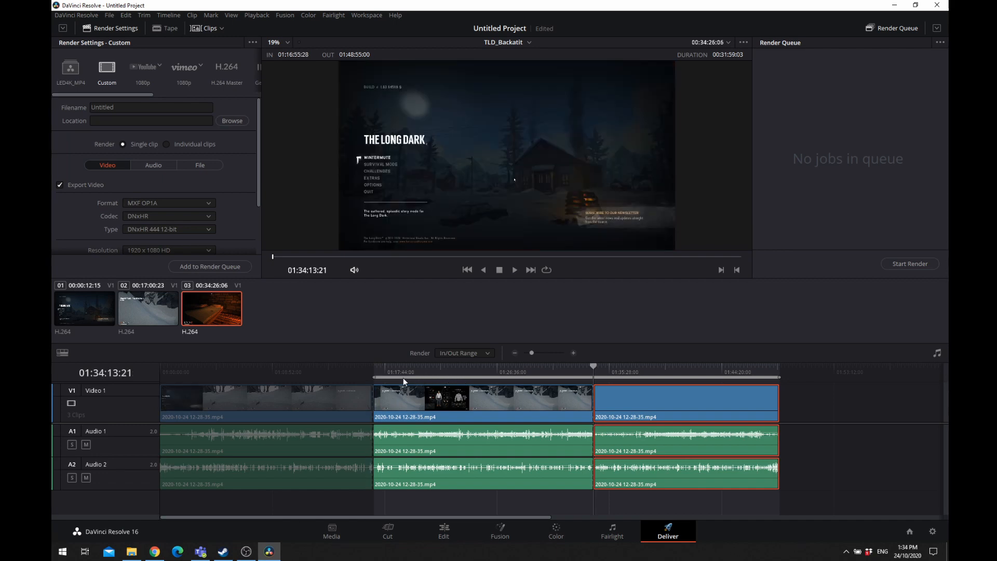
pyautogui.moveTo(375, 374); pyautogui.dragTo(161, 375)
# - Limit the render range to the third clip with Render This Clip
pyautogui.click(204, 311)
pyautogui.rightClick(204, 307)
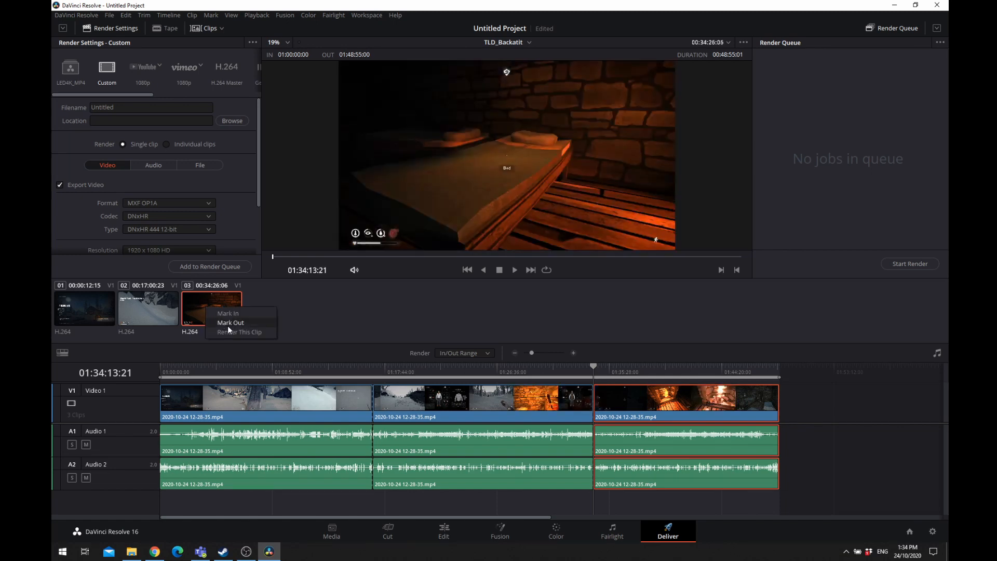
pyautogui.click(230, 333)
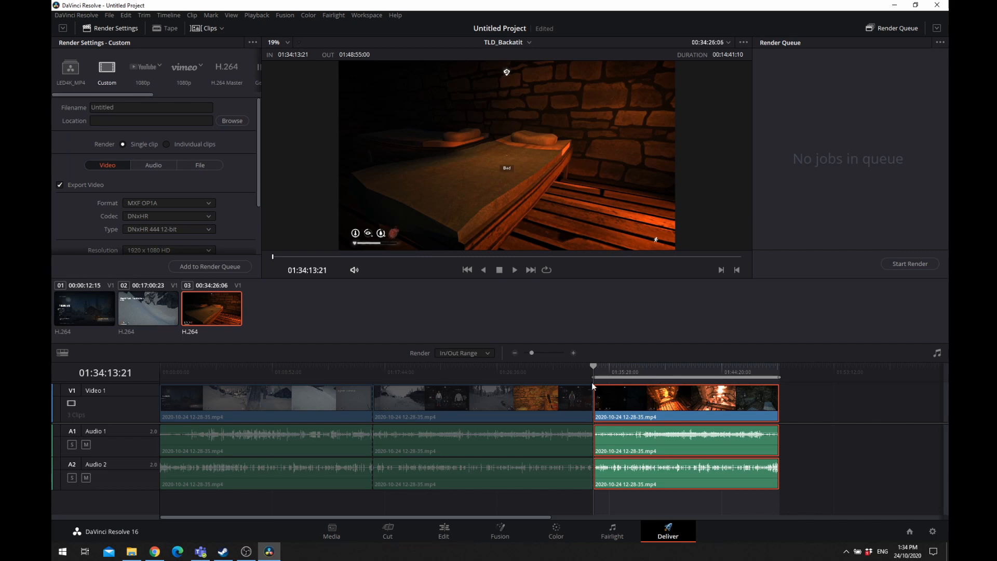
# - Mark the render range in at the first clip and out at the third clip to cover the whole timeline
pyautogui.click(76, 313)
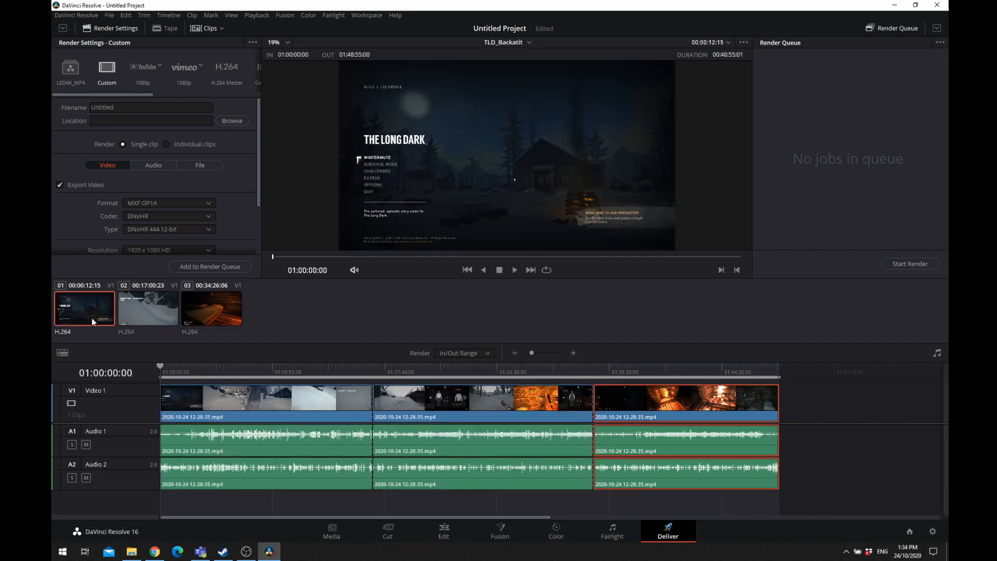
pyautogui.click(216, 316)
pyautogui.rightClick(218, 314)
pyautogui.click(254, 326)
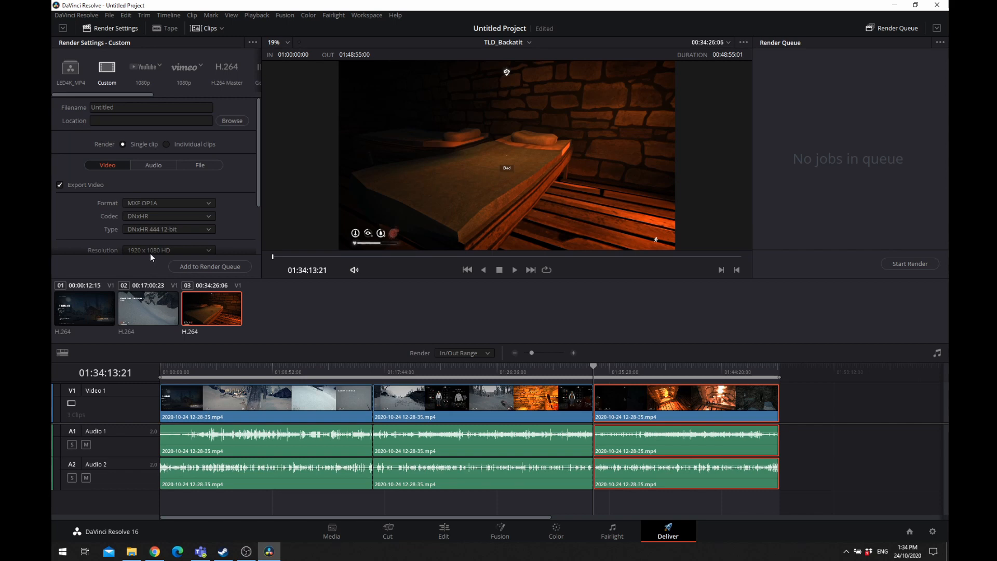
# - Set the render filename to TLD_BackAtIt
pyautogui.moveTo(258, 188); pyautogui.dragTo(261, 162)
pyautogui.click(116, 107)
pyautogui.moveTo(116, 108); pyautogui.dragTo(89, 108)
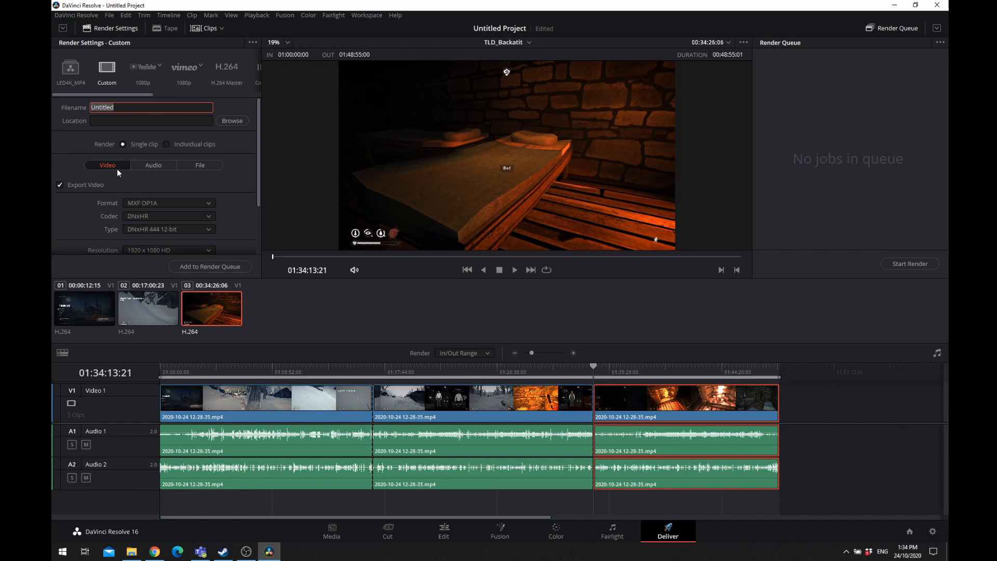
pyautogui.moveTo(115, 107); pyautogui.dragTo(69, 107)
pyautogui.write('TLD_BackAtit')
pyautogui.click(241, 173)
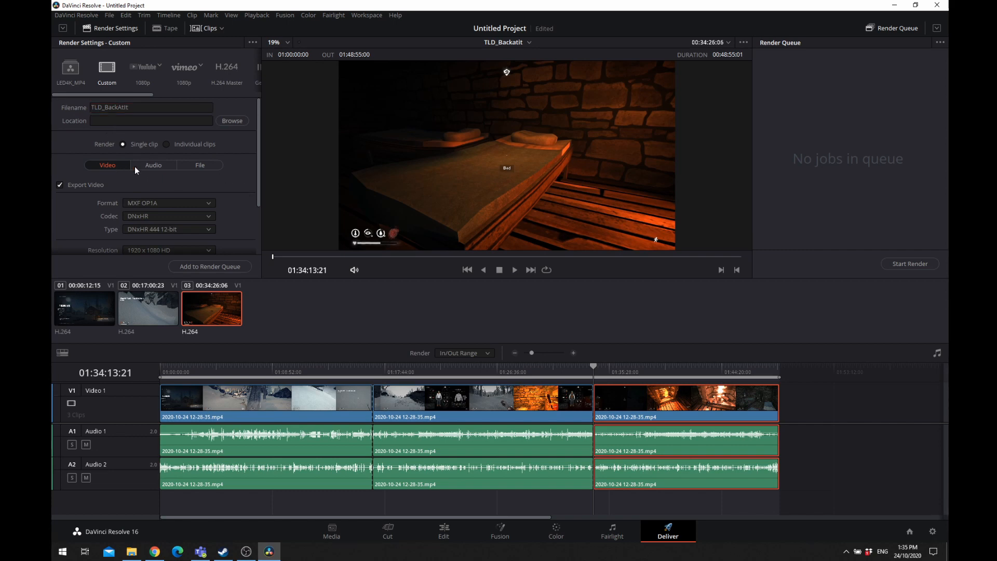
# - Set the video export format to MP4
pyautogui.moveTo(258, 163); pyautogui.dragTo(258, 188)
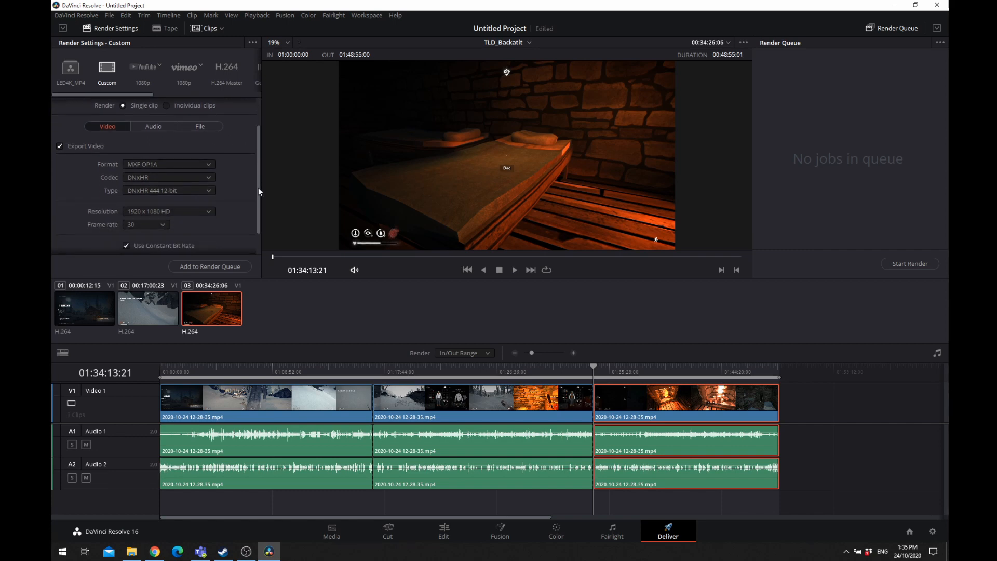
pyautogui.click(171, 163)
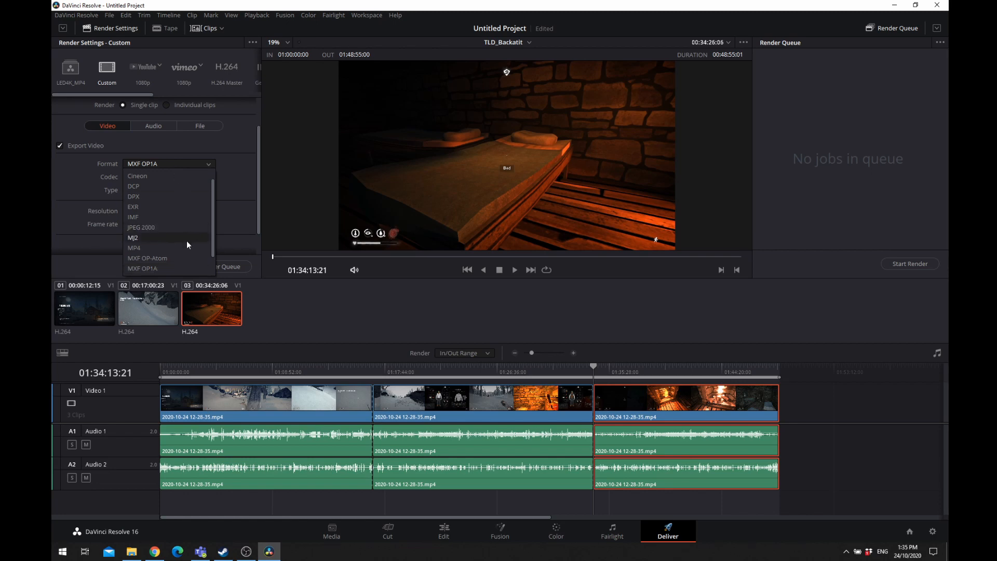
pyautogui.click(163, 248)
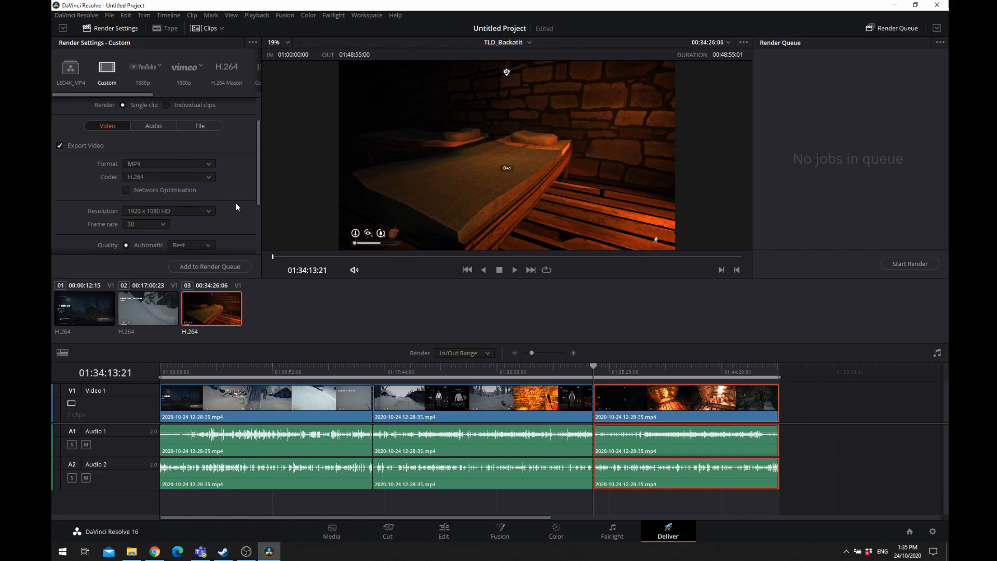
# - Expand the advanced video settings and restrict the export quality to 8000 Kb/s
pyautogui.moveTo(257, 187); pyautogui.dragTo(260, 224)
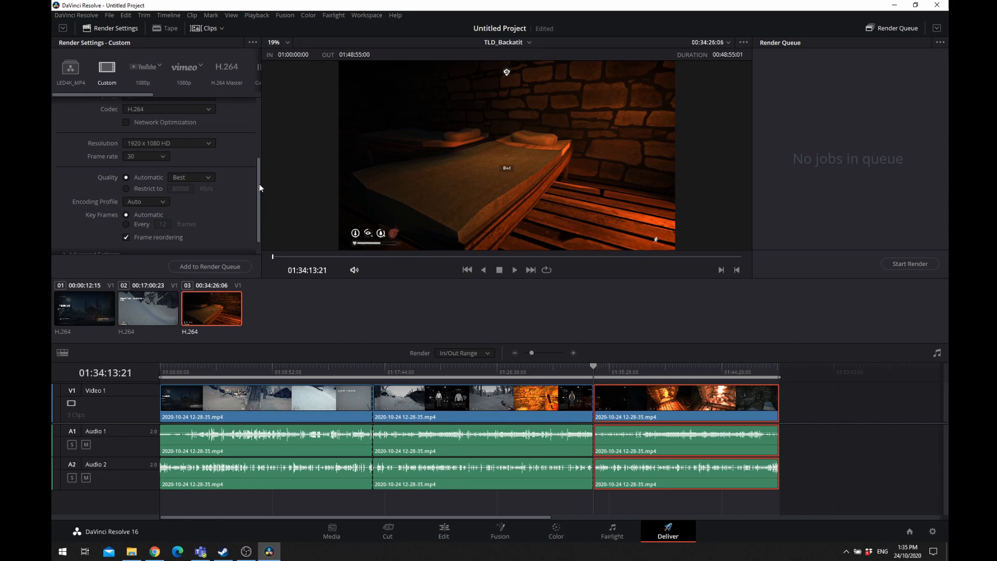
pyautogui.moveTo(259, 188); pyautogui.dragTo(261, 206)
pyautogui.click(64, 235)
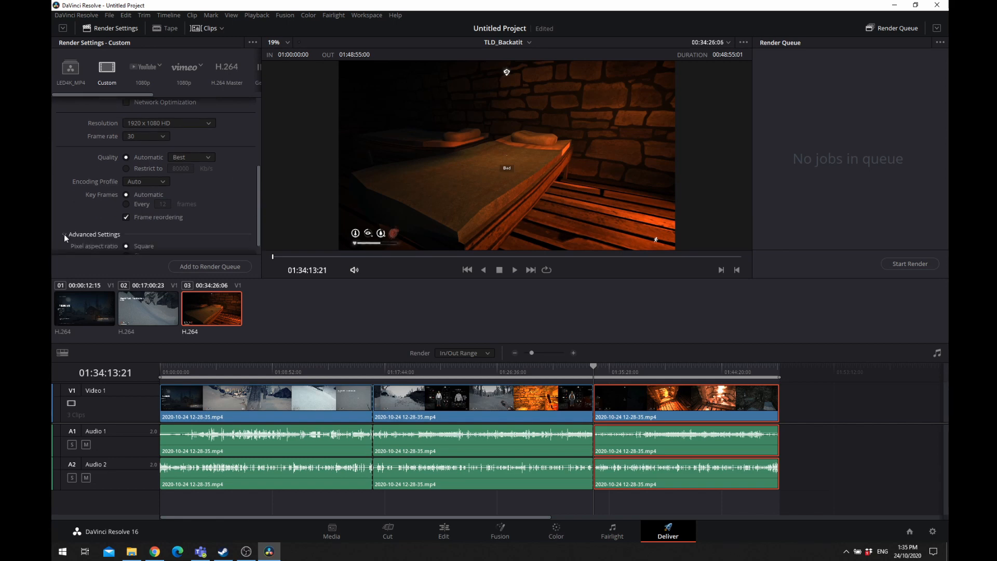
pyautogui.click(129, 167)
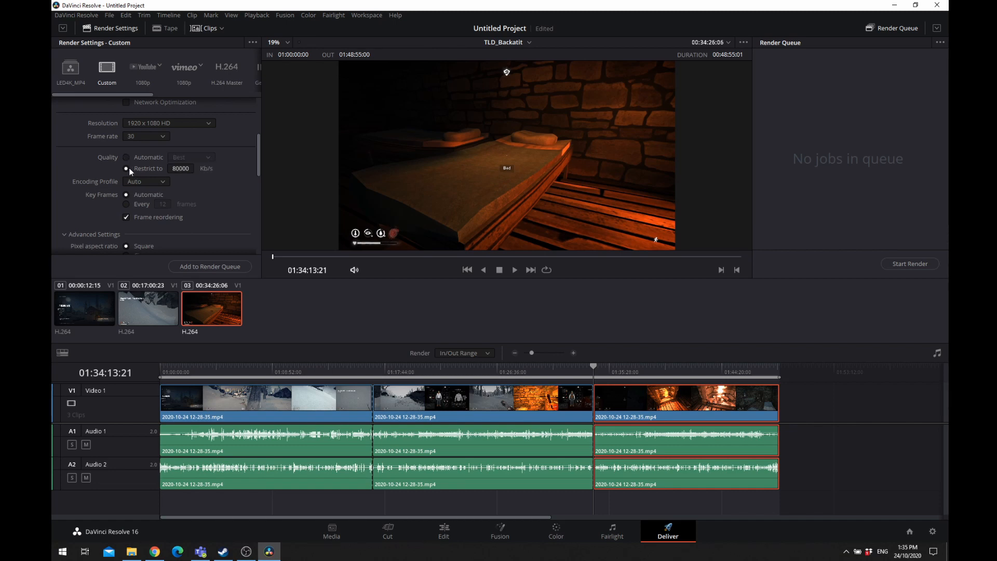
pyautogui.click(178, 169)
pyautogui.moveTo(257, 160)
pyautogui.mouseDown()
pyautogui.moveTo(256, 215)
pyautogui.moveTo(257, 158)
pyautogui.mouseUp()
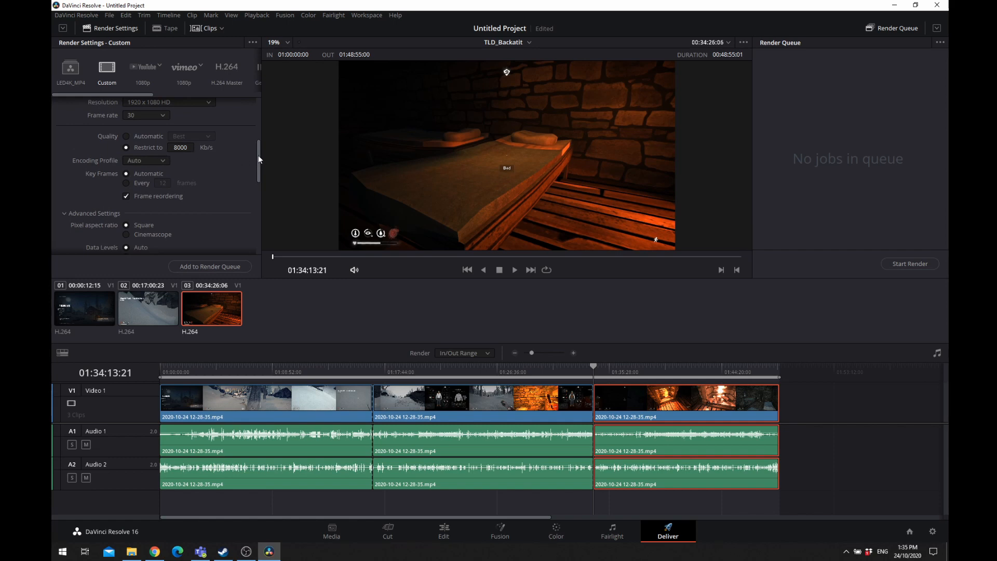
# - Look over the File render settings and return to the Video settings
pyautogui.moveTo(258, 155); pyautogui.dragTo(259, 127)
pyautogui.click(200, 165)
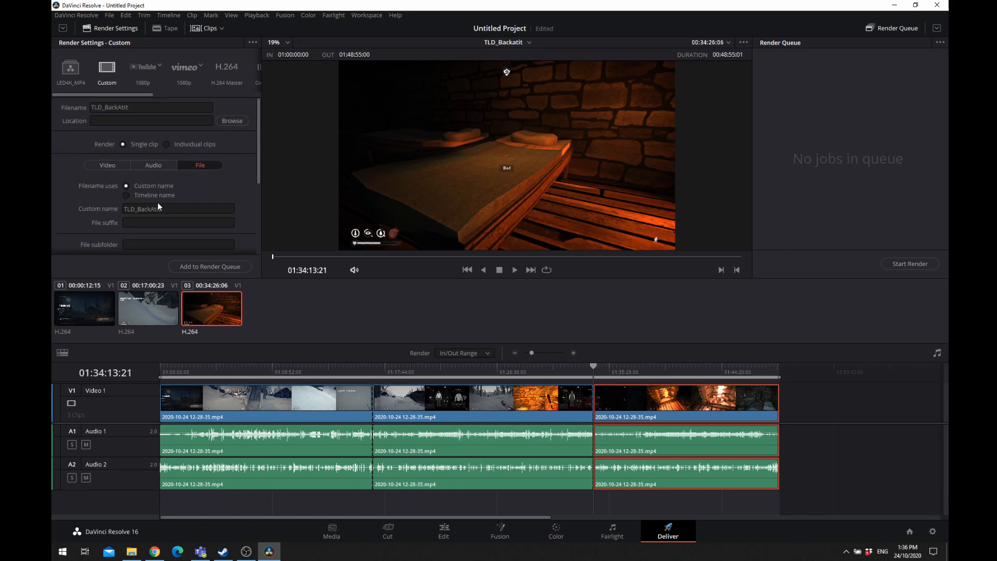
pyautogui.moveTo(254, 148); pyautogui.dragTo(260, 117)
pyautogui.click(115, 165)
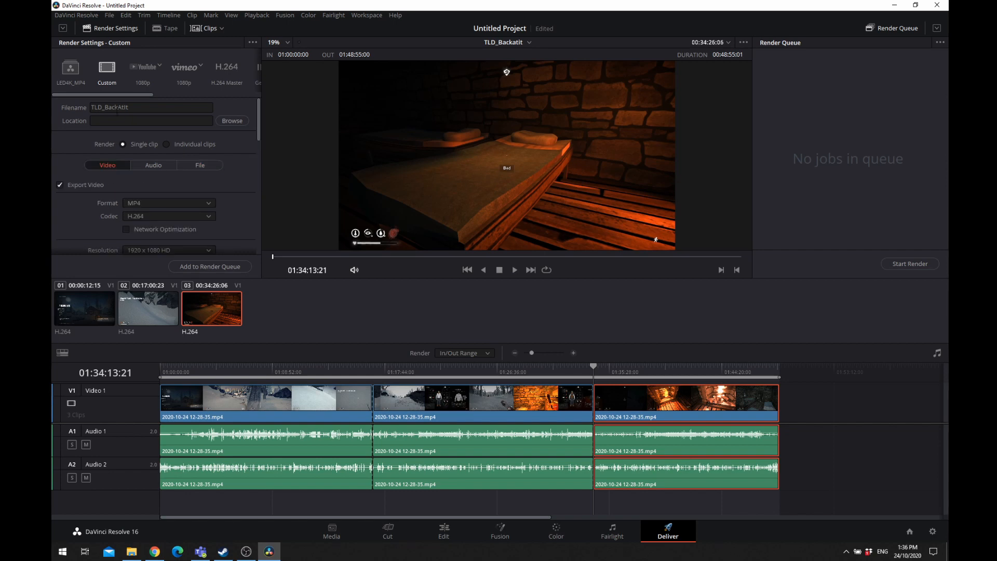
# - Browse for the render location and open the Youtube folder on the X: drive
pyautogui.click(232, 120)
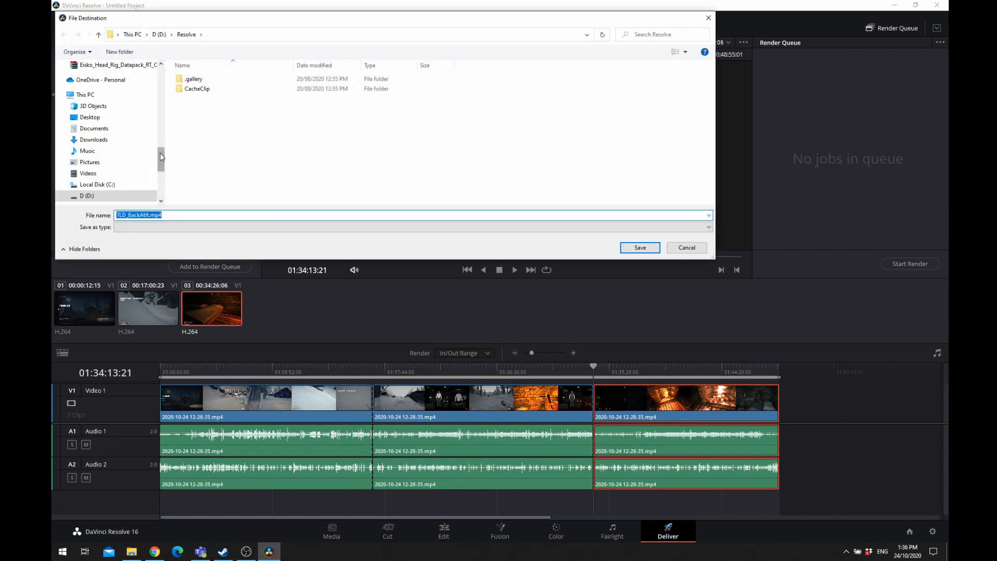
pyautogui.moveTo(161, 159); pyautogui.dragTo(161, 184)
pyautogui.click(104, 155)
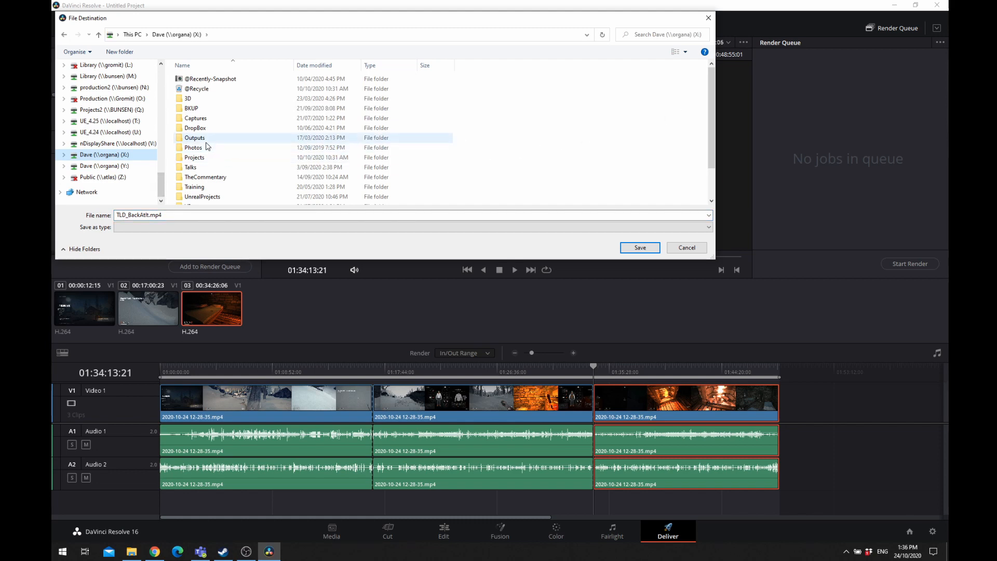
pyautogui.scroll(-1, 221, 155)
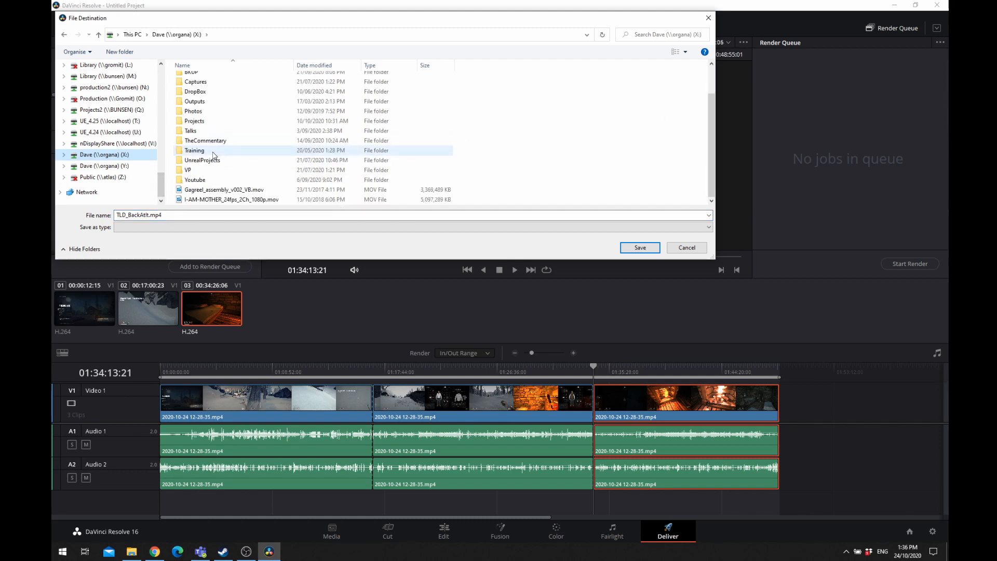
pyautogui.doubleClick(195, 180)
# - Create a folder named TLD inside Youtube and save it as the render location
pyautogui.click(119, 54)
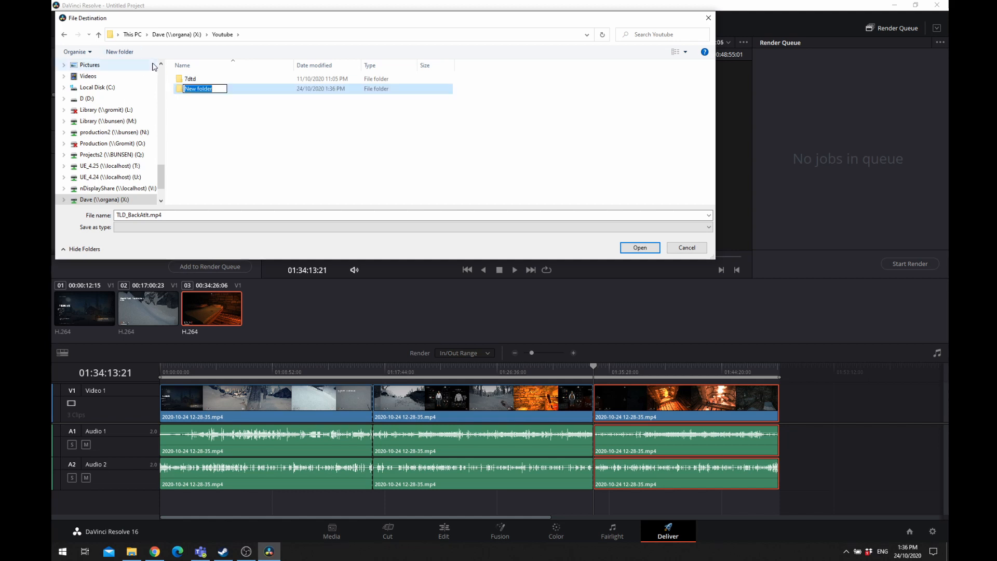
pyautogui.write('TLD')
pyautogui.press('Return')
pyautogui.press('Return')
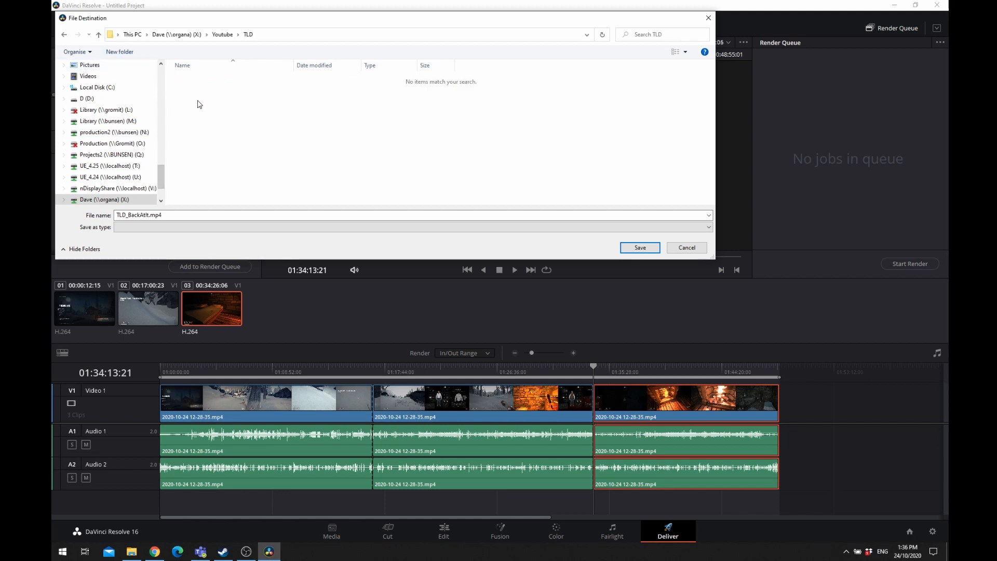
pyautogui.click(639, 247)
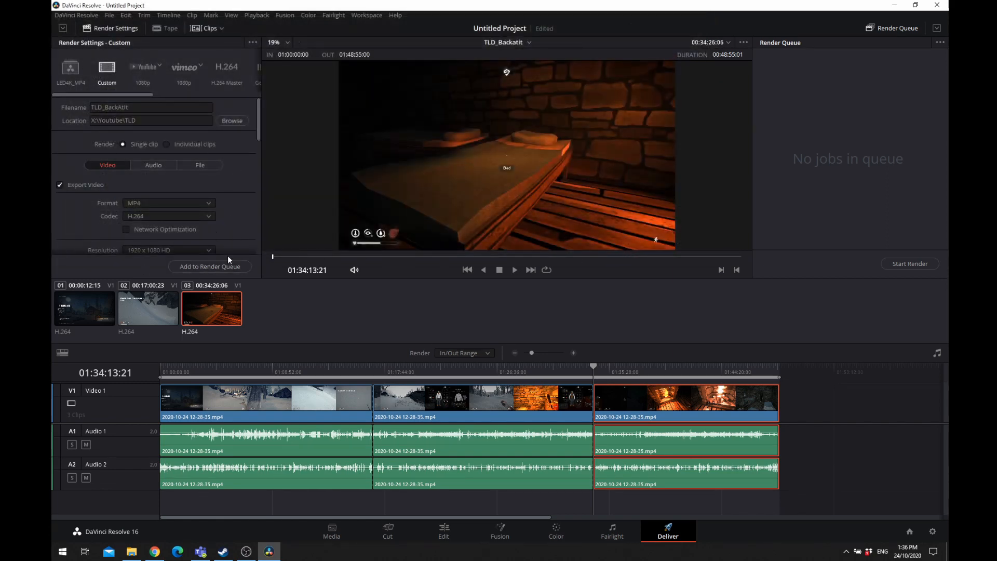
# - Add the TLD_BackAtIt export to the render queue and start rendering it
pyautogui.click(201, 266)
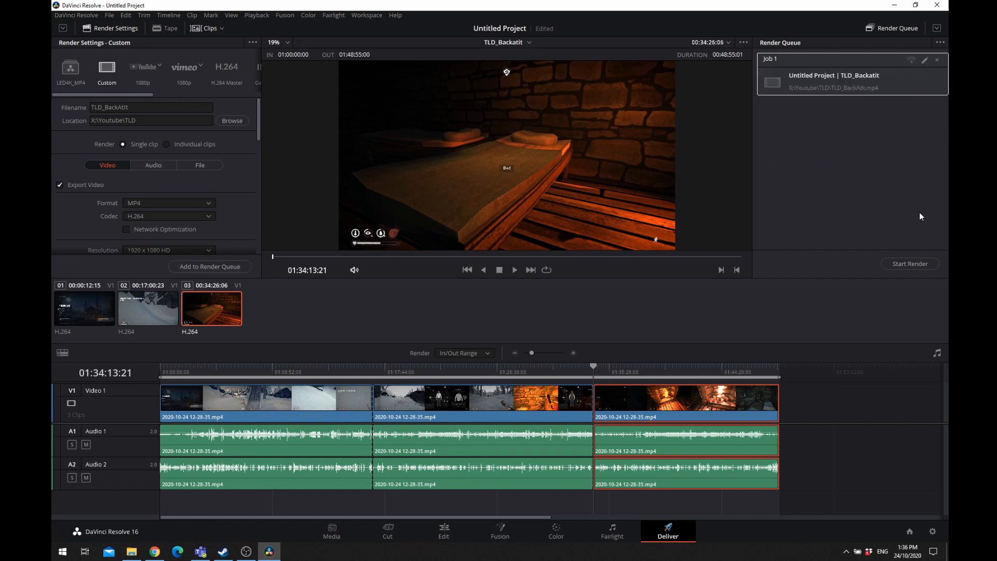
pyautogui.click(907, 263)
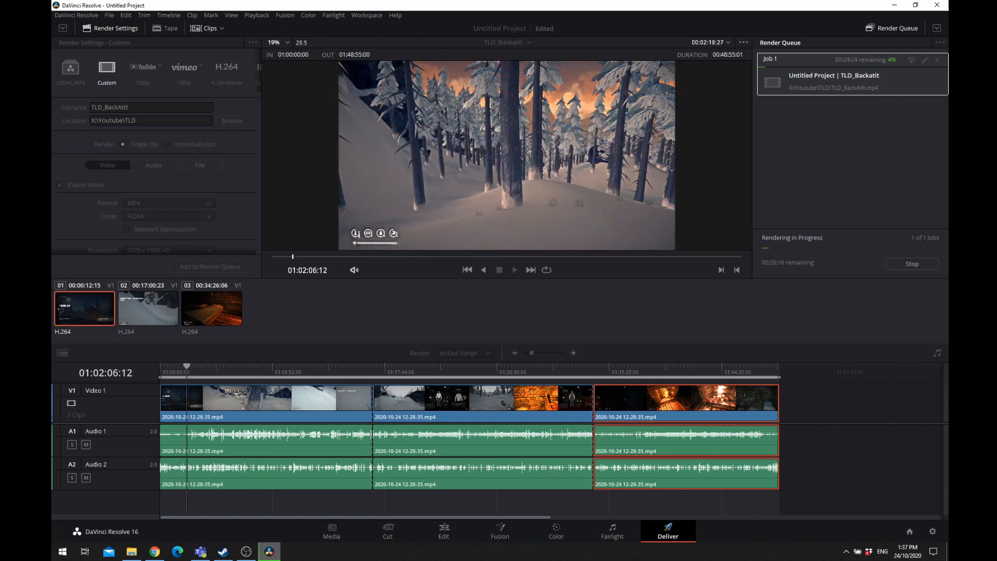
pyautogui.hotkey('alt', 'Tab')
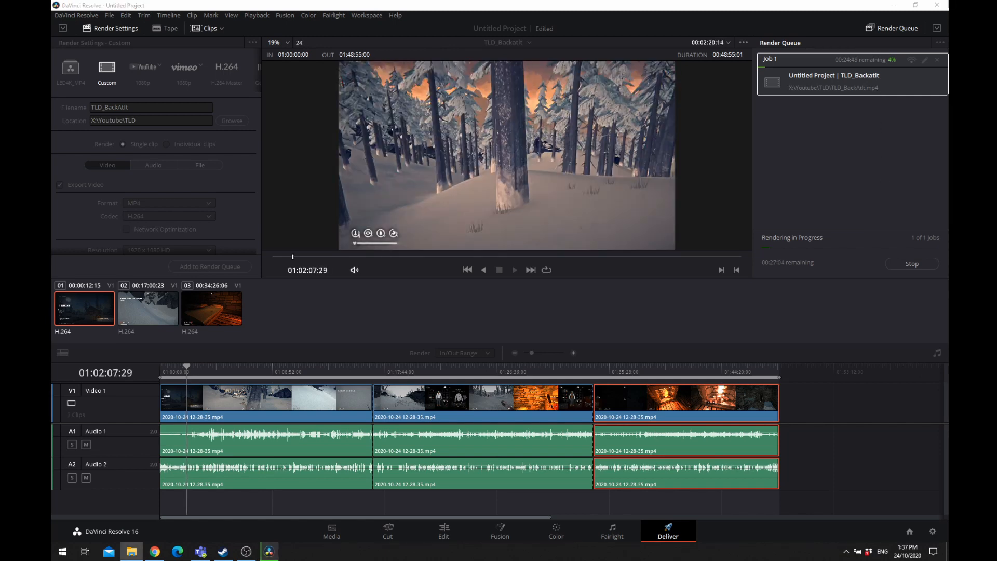